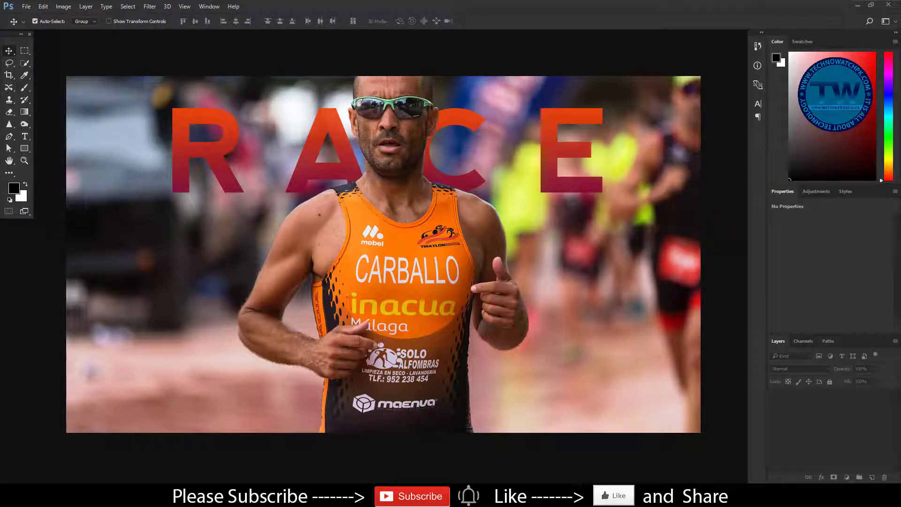
Open the runner photo quino-al-399369-unsplash from the project folder.
{"action": "left_click", "coordinate": [26, 6]}
{"action": "left_click", "coordinate": [37, 28]}
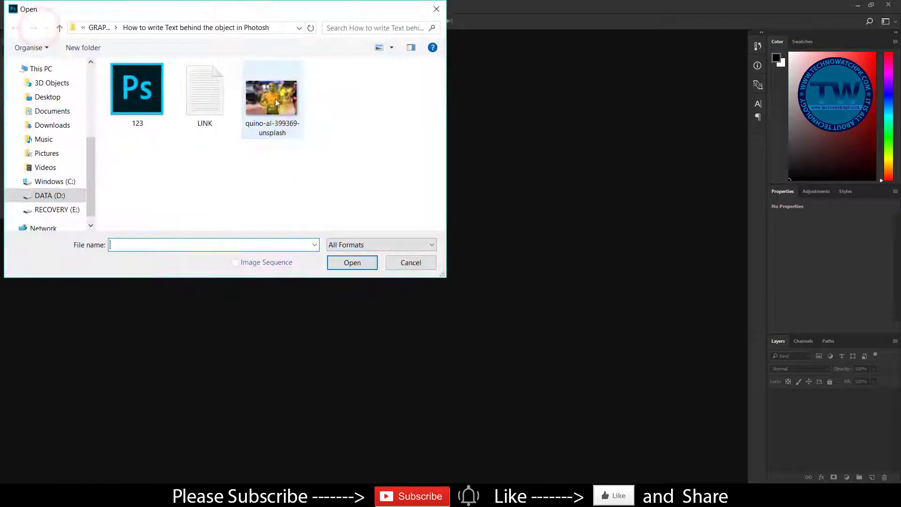
{"action": "left_click", "coordinate": [271, 99]}
{"action": "left_click", "coordinate": [353, 261]}
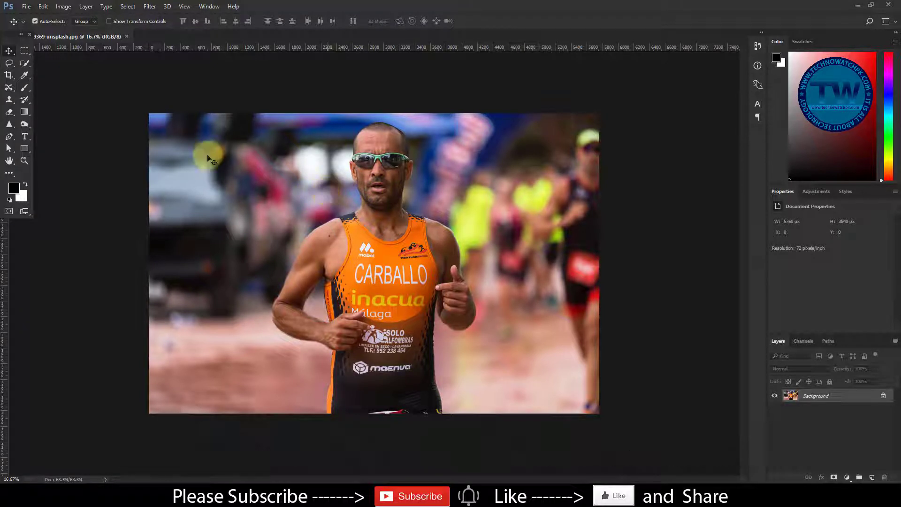
Add the horizontal text RACE to the photo, just beside the front runner.
{"action": "left_click", "coordinate": [26, 135]}
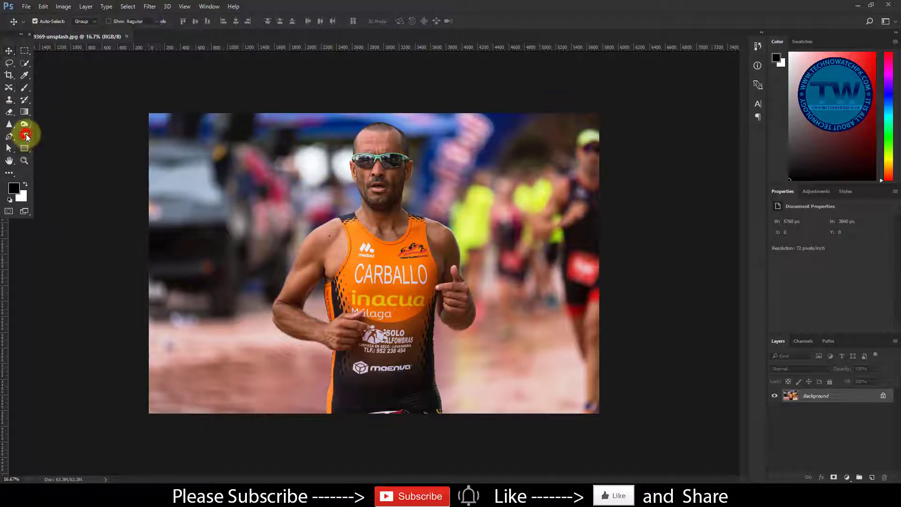
{"action": "left_click", "coordinate": [59, 137]}
{"action": "left_click", "coordinate": [249, 233]}
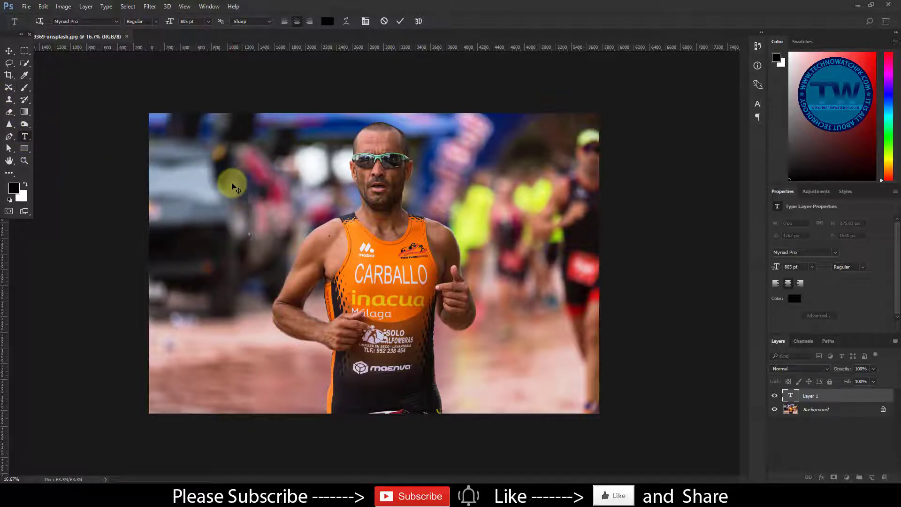
{"action": "type", "text": "RACE"}
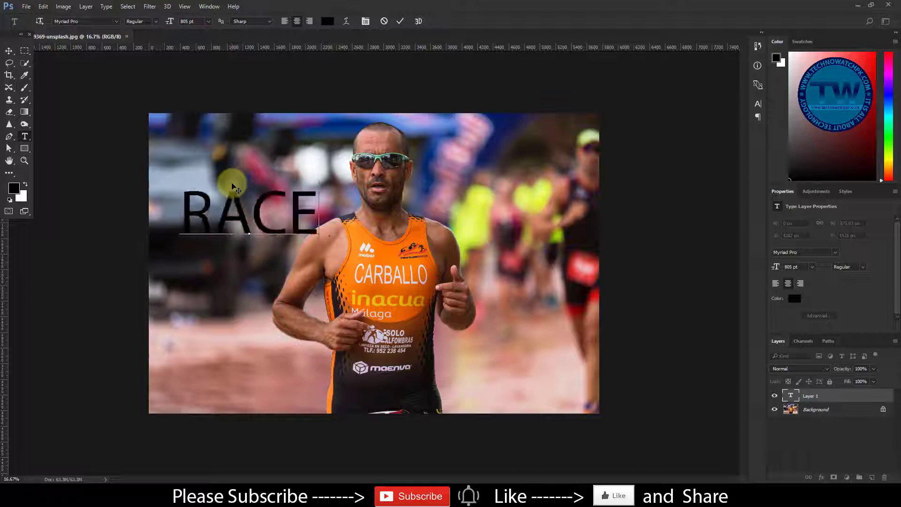
Set the RACE text's font to nevis Bold and move the text across the front runner's neck.
{"action": "double_click", "coordinate": [259, 211]}
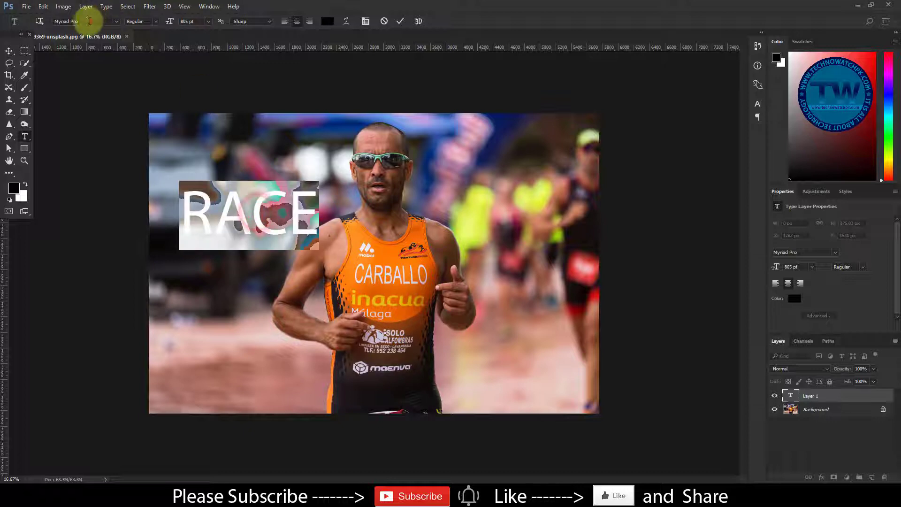
{"action": "type", "text": "NEV"}
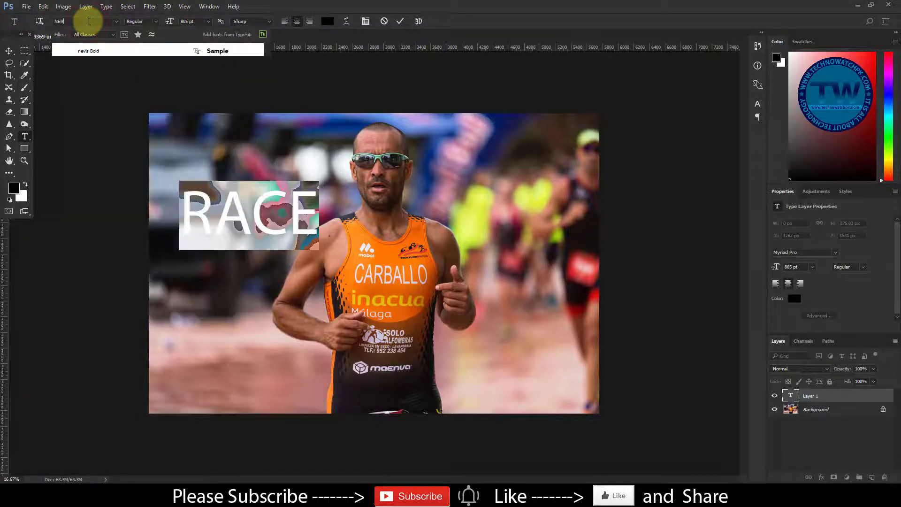
{"action": "left_click", "coordinate": [82, 51]}
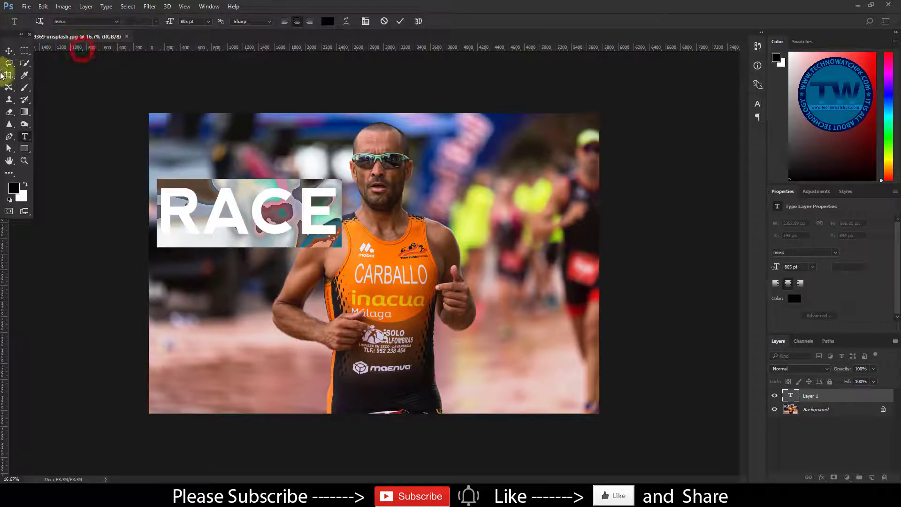
{"action": "left_click", "coordinate": [9, 50]}
{"action": "left_click_drag", "start_coordinate": [233, 216], "coordinate": [387, 216]}
Set the font size of the whole RACE text to 1030 pt using the character settings.
{"action": "key", "text": "t"}
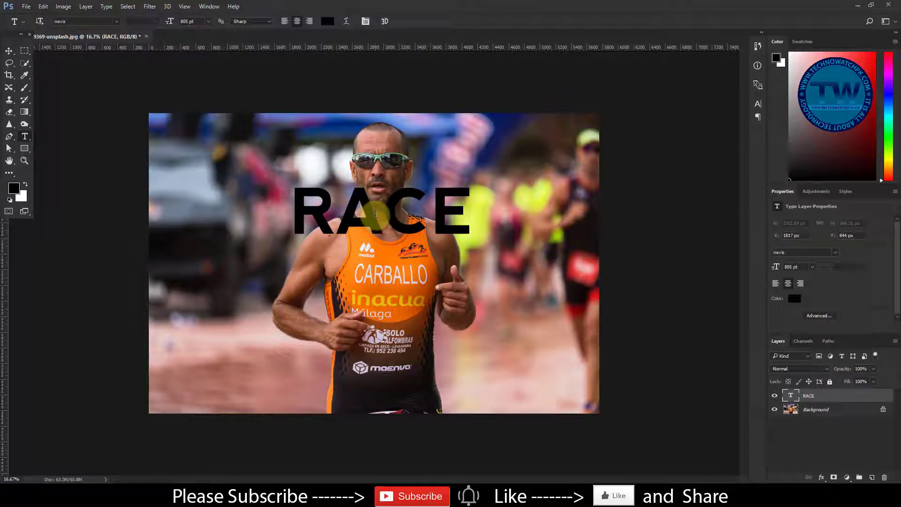
{"action": "double_click", "coordinate": [375, 215]}
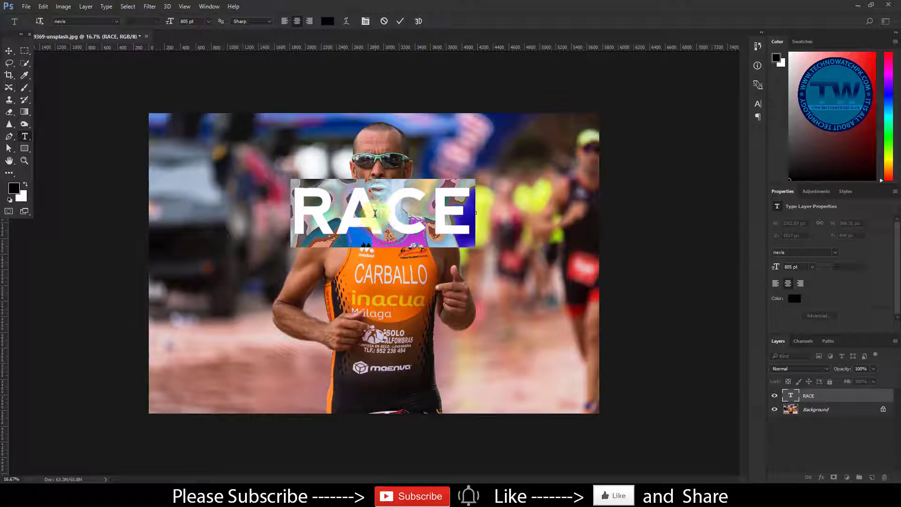
{"action": "key", "text": "ctrl+t"}
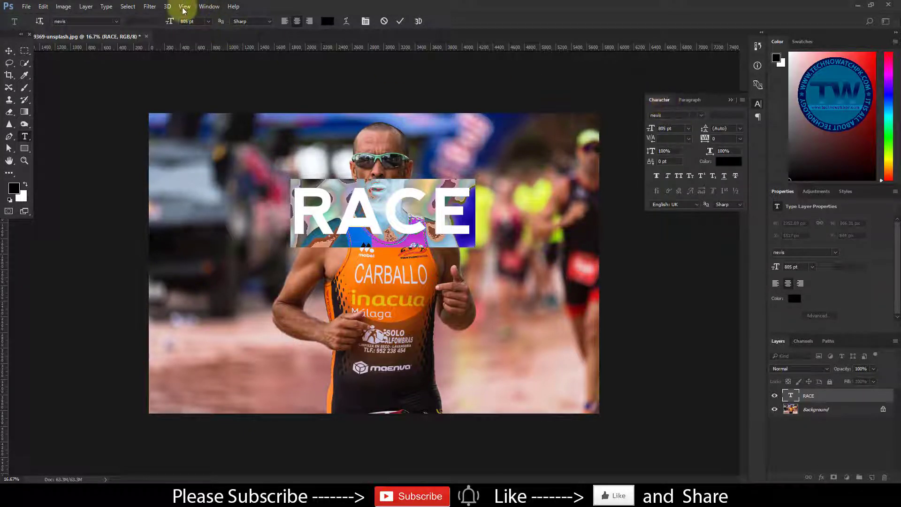
{"action": "left_click", "coordinate": [210, 9]}
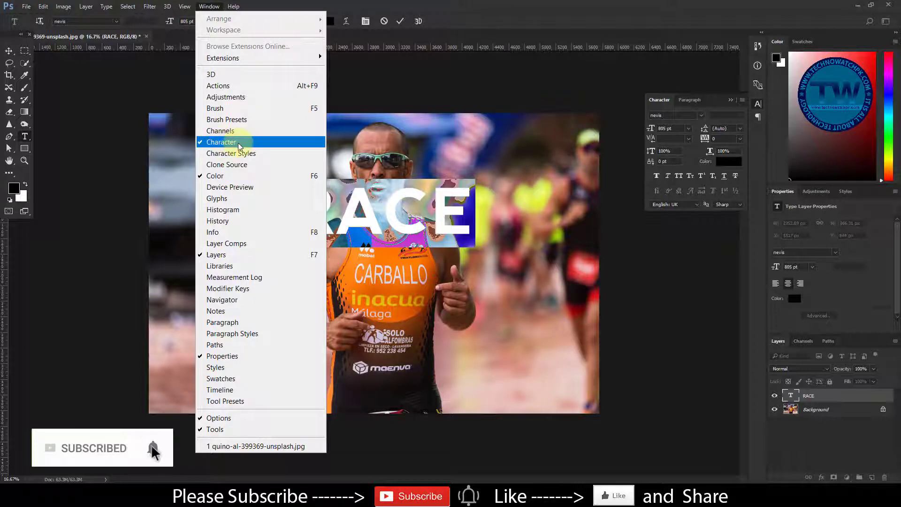
{"action": "left_click", "coordinate": [599, 9]}
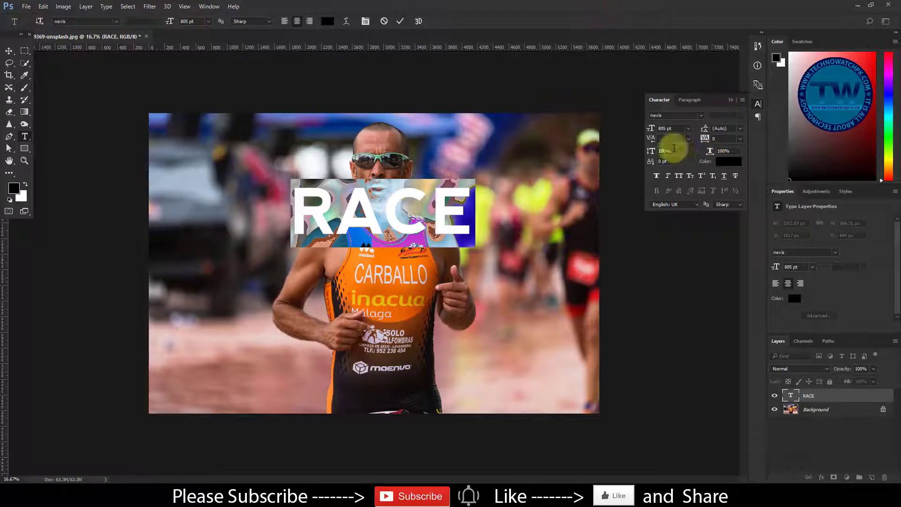
{"action": "left_click", "coordinate": [675, 128]}
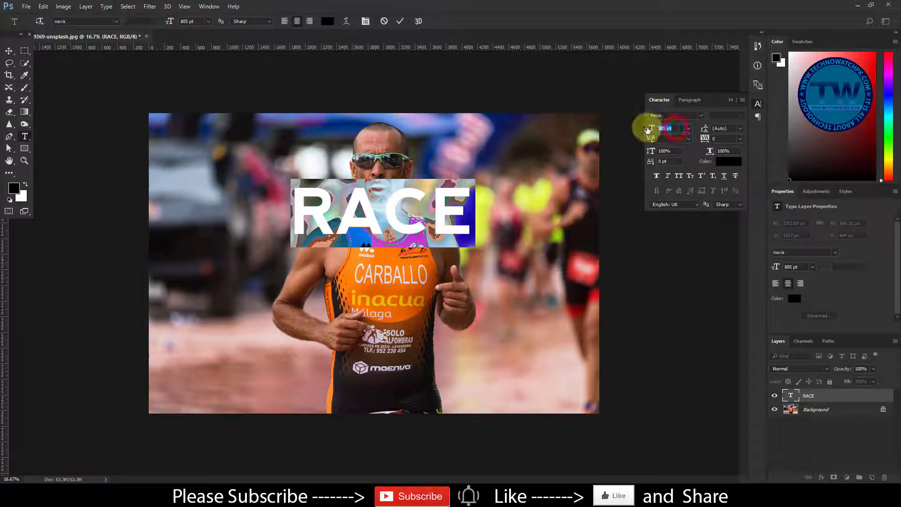
{"action": "type", "text": "1030"}
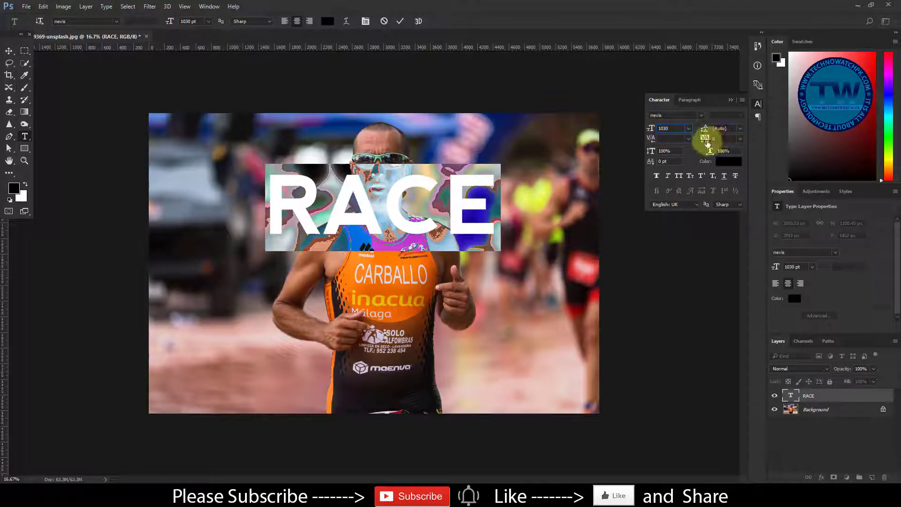
Set the RACE text's tracking to 320 and commit the text edit.
{"action": "left_click_drag", "start_coordinate": [704, 141], "coordinate": [712, 140]}
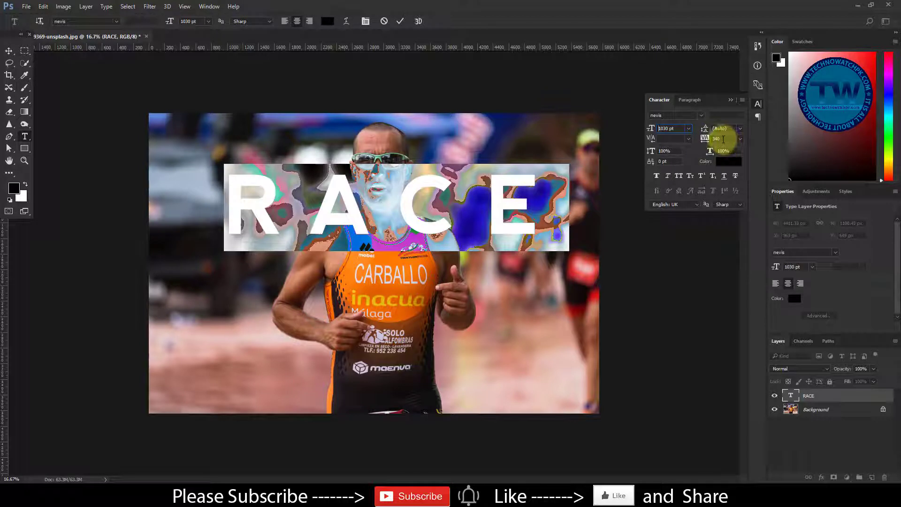
{"action": "left_click_drag", "start_coordinate": [723, 139], "coordinate": [702, 138]}
{"action": "type", "text": "320"}
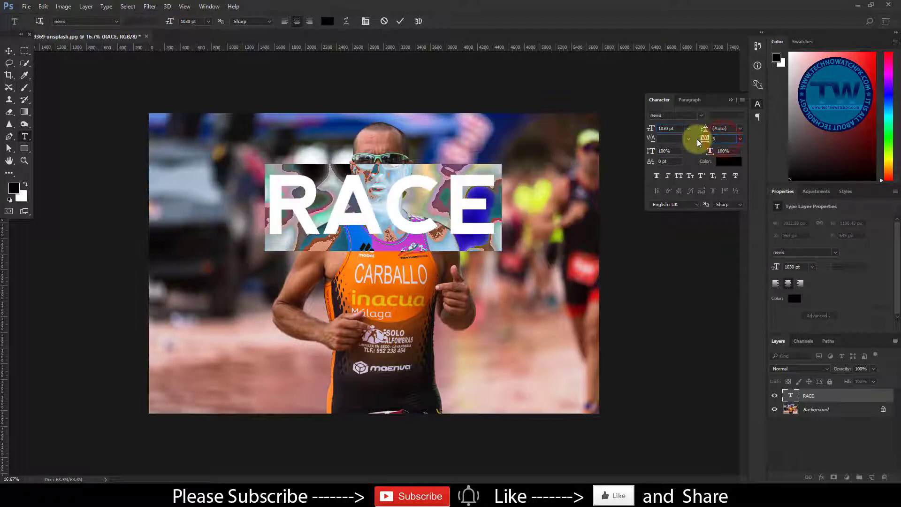
{"action": "left_click", "coordinate": [731, 100]}
{"action": "left_click", "coordinate": [9, 50]}
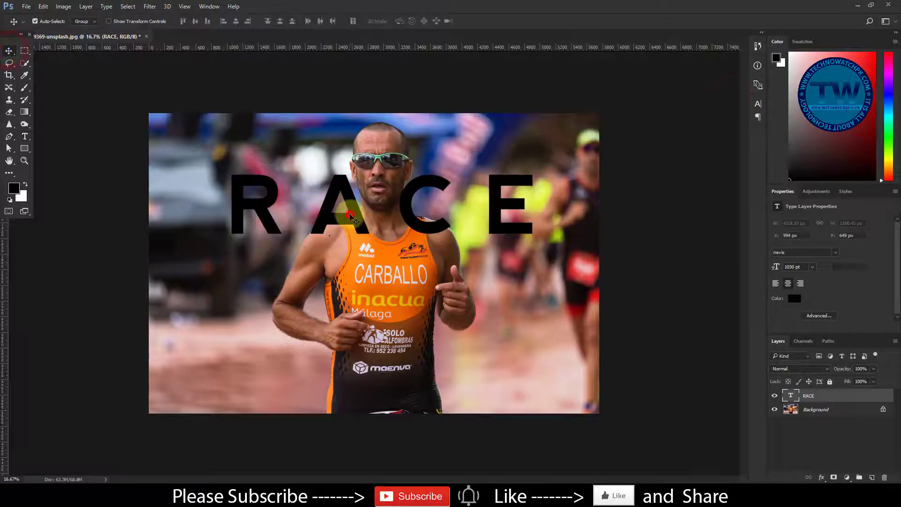
Change the colour of the RACE text to red, #da0c0c.
{"action": "double_click", "coordinate": [791, 395]}
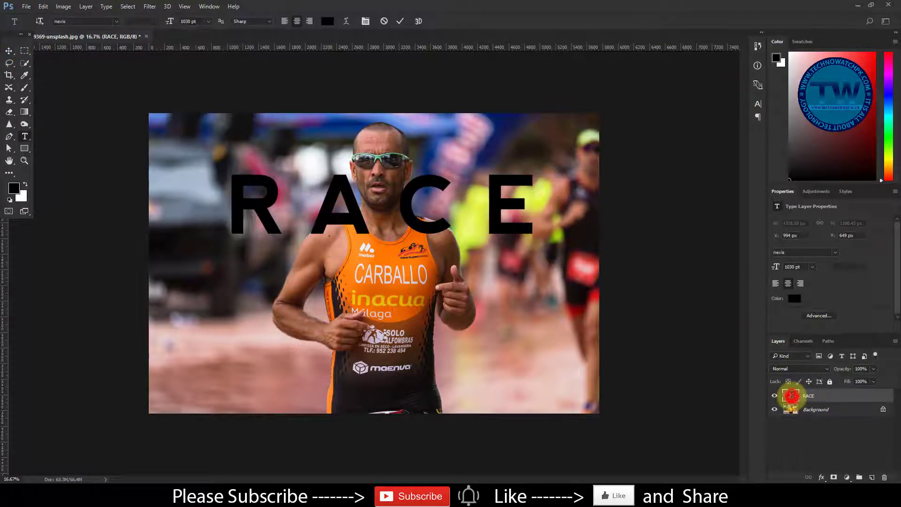
{"action": "left_click", "coordinate": [327, 21]}
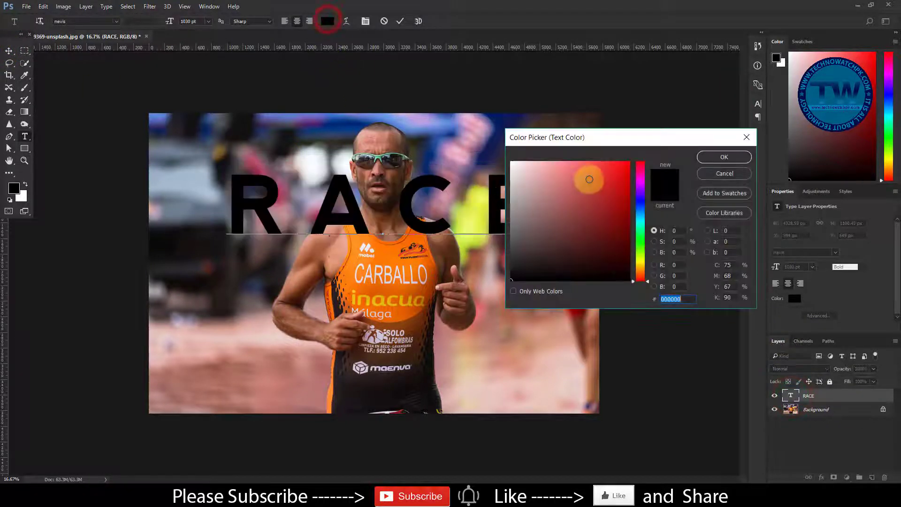
{"action": "left_click", "coordinate": [622, 179]}
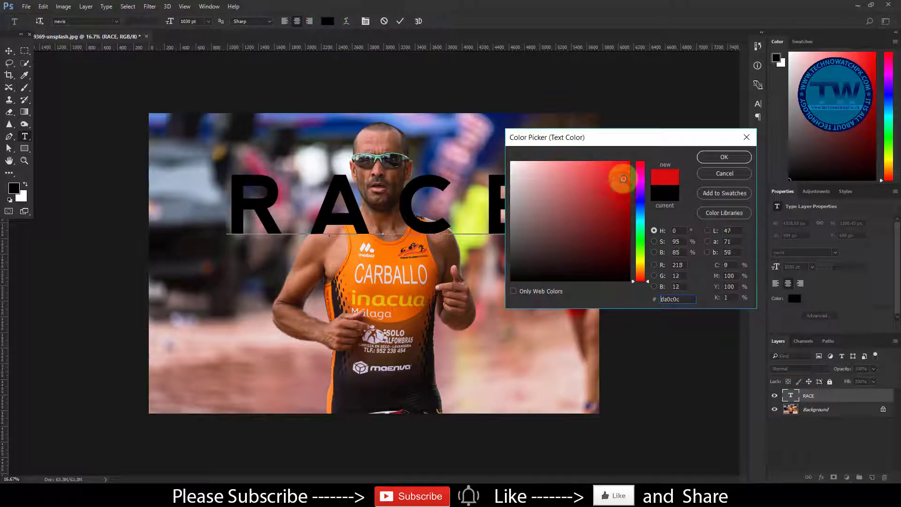
{"action": "left_click", "coordinate": [724, 157]}
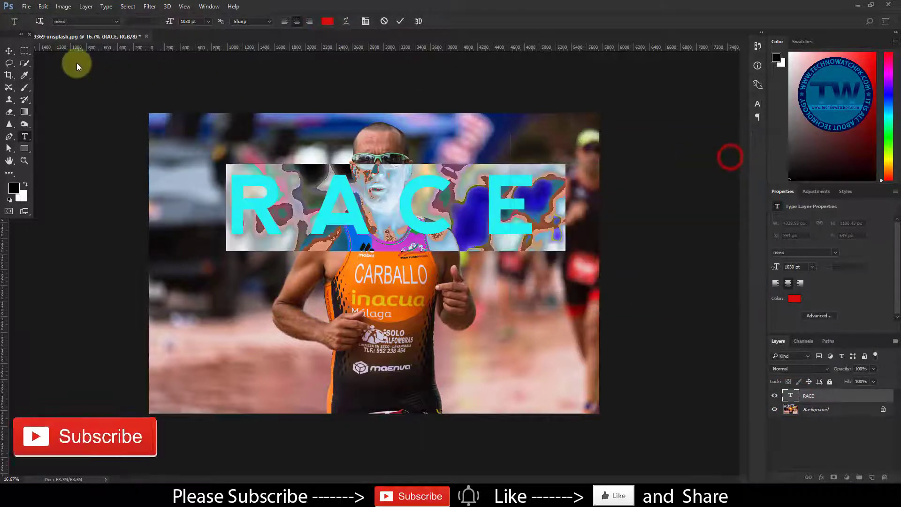
{"action": "left_click", "coordinate": [9, 51]}
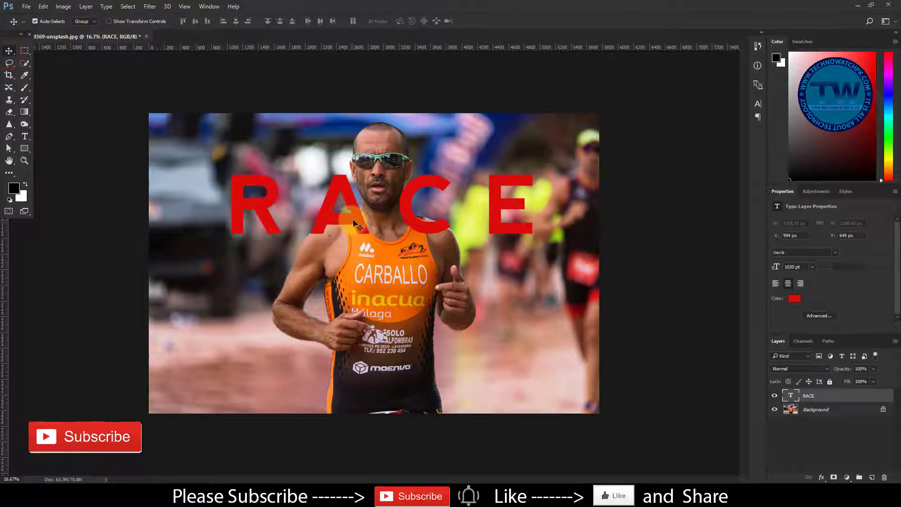
Move the RACE text higher so that it crosses the runner's face and shoulders.
{"action": "left_click_drag", "start_coordinate": [355, 219], "coordinate": [349, 208]}
{"action": "scroll", "coordinate": [415, 199], "scroll_direction": "up", "scroll_amount": 4}
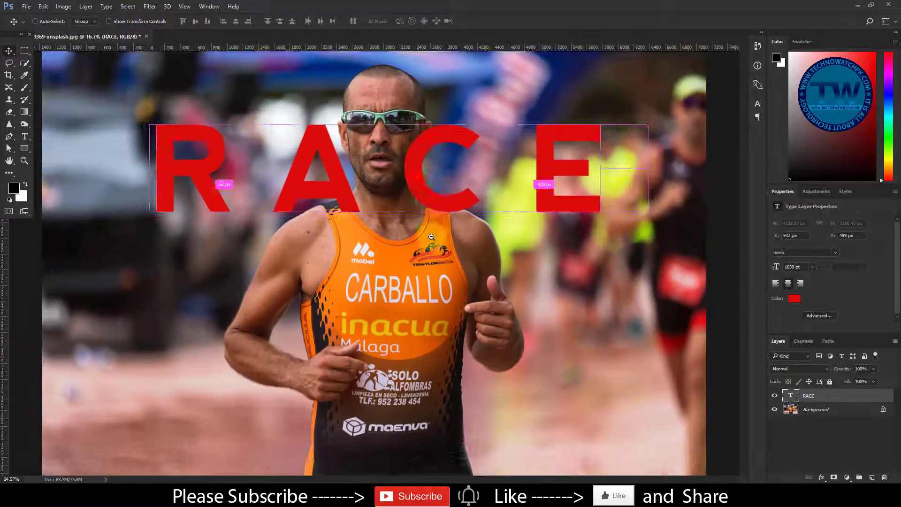
{"action": "left_click_drag", "start_coordinate": [414, 190], "coordinate": [394, 220]}
{"action": "mouse_move", "coordinate": [395, 221]}
{"action": "left_mouse_down"}
{"action": "mouse_move", "coordinate": [407, 211]}
{"action": "mouse_move", "coordinate": [394, 221]}
{"action": "mouse_move", "coordinate": [400, 216]}
{"action": "left_mouse_up"}
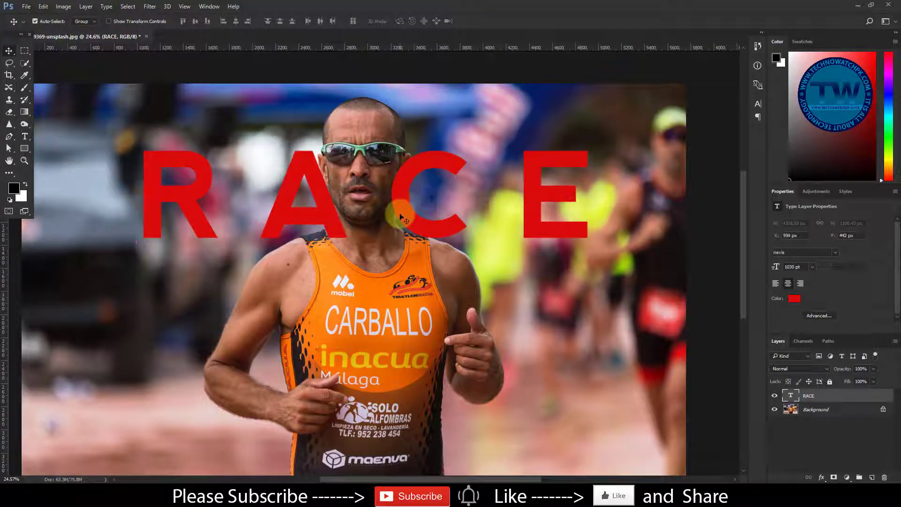
{"action": "scroll", "coordinate": [406, 202], "scroll_direction": "up", "scroll_amount": 3}
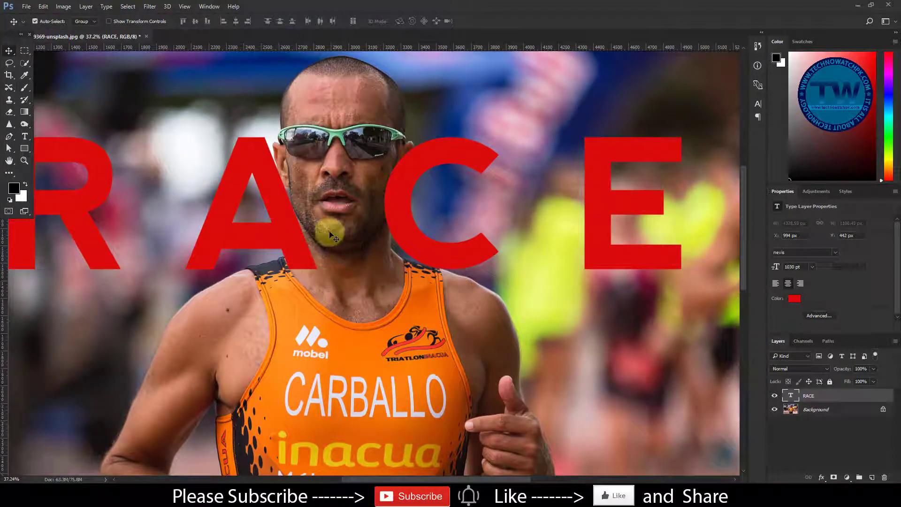
{"action": "left_click_drag", "start_coordinate": [301, 257], "coordinate": [300, 256]}
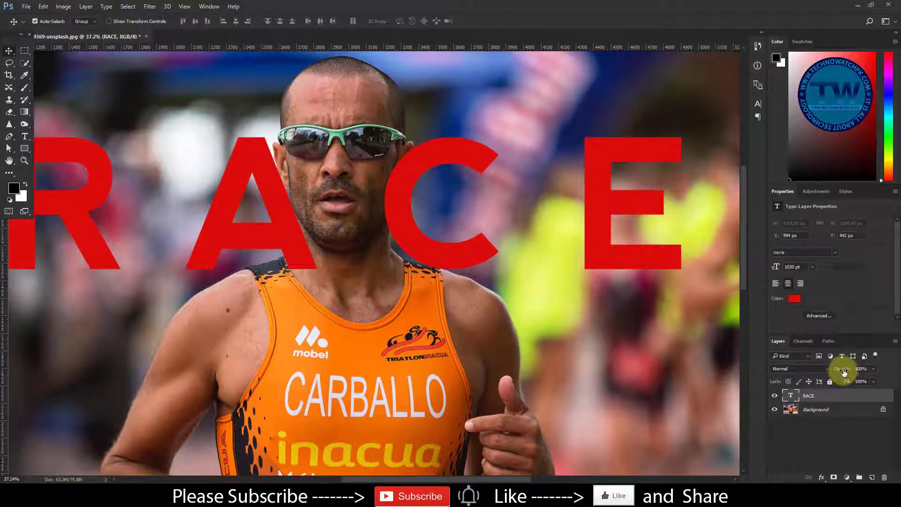
Lower the RACE layer's opacity to 68% and shift the text slightly down and to the left.
{"action": "left_click_drag", "start_coordinate": [831, 373], "coordinate": [829, 373]}
{"action": "mouse_move", "coordinate": [460, 257]}
{"action": "left_mouse_down"}
{"action": "mouse_move", "coordinate": [452, 258]}
{"action": "mouse_move", "coordinate": [458, 269]}
{"action": "mouse_move", "coordinate": [449, 263]}
{"action": "left_mouse_up"}
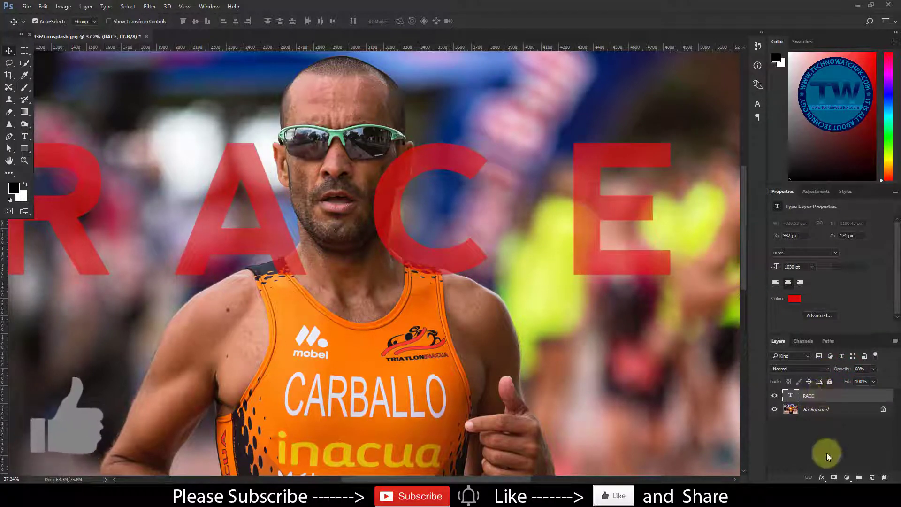
Add a layer mask to the RACE text layer.
{"action": "left_click", "coordinate": [833, 477]}
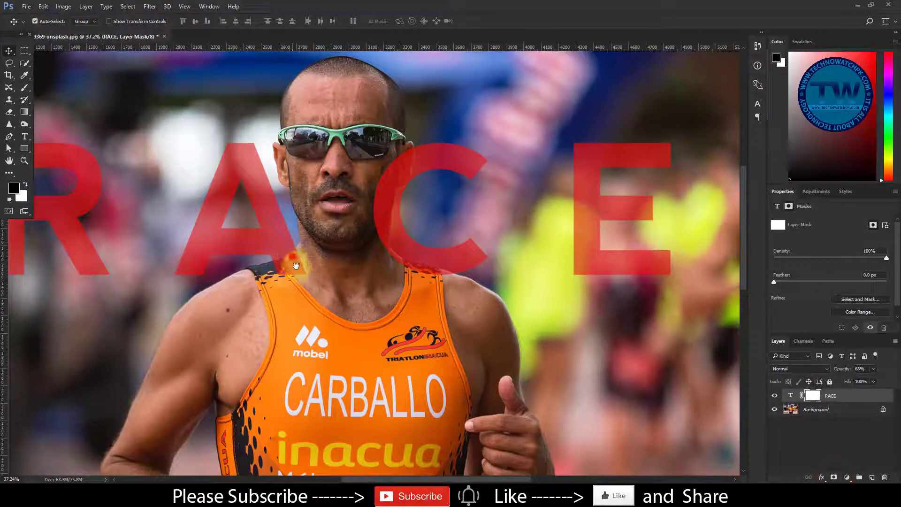
{"action": "left_click_drag", "start_coordinate": [293, 257], "coordinate": [302, 279]}
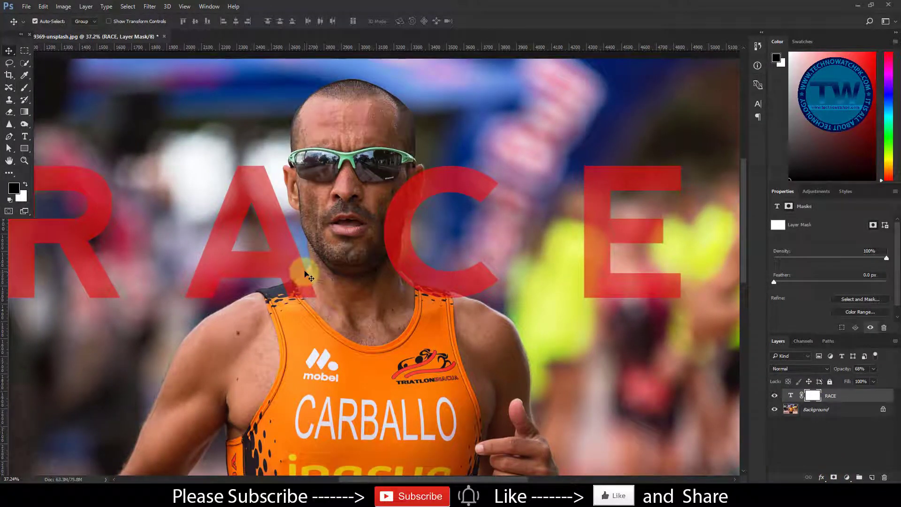
{"action": "left_click_drag", "start_coordinate": [314, 245], "coordinate": [350, 292]}
{"action": "left_click_drag", "start_coordinate": [342, 292], "coordinate": [224, 254]}
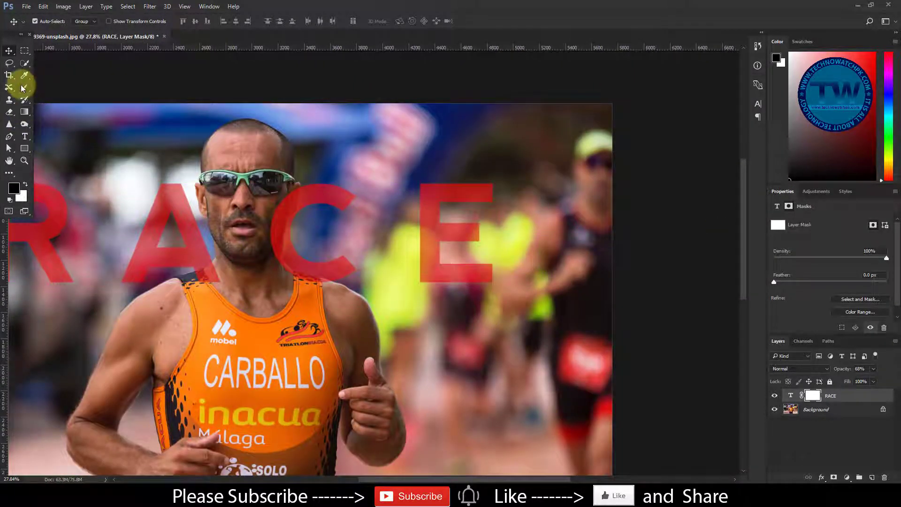
Set up the Brush tool with black as foreground colour and a size of 90 px for painting on the RACE layer mask.
{"action": "left_click", "coordinate": [22, 88]}
{"action": "left_click", "coordinate": [65, 88]}
{"action": "left_click", "coordinate": [10, 200]}
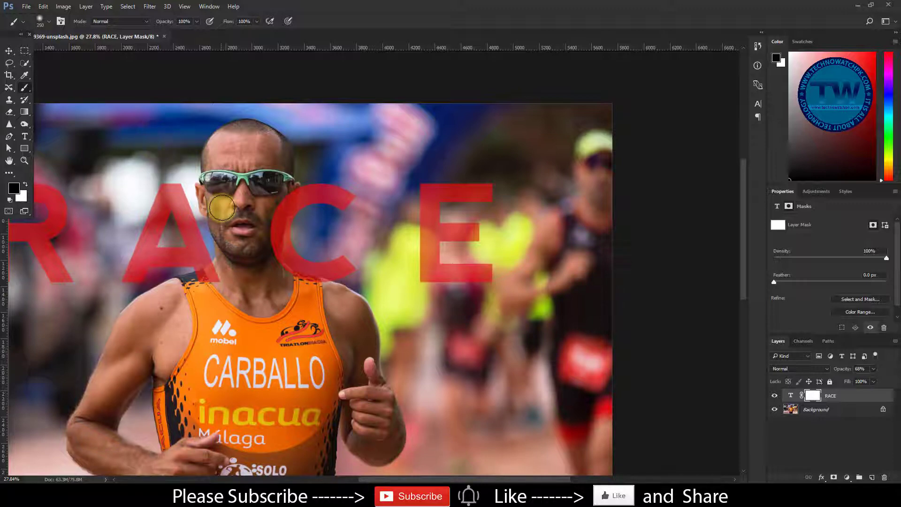
{"action": "key", "text": "bracketright"}
{"action": "mouse_move", "coordinate": [200, 247]}
{"action": "left_mouse_down"}
{"action": "mouse_move", "coordinate": [229, 297]}
{"action": "mouse_move", "coordinate": [257, 267]}
{"action": "mouse_move", "coordinate": [235, 207]}
{"action": "mouse_move", "coordinate": [252, 241]}
{"action": "left_mouse_up"}
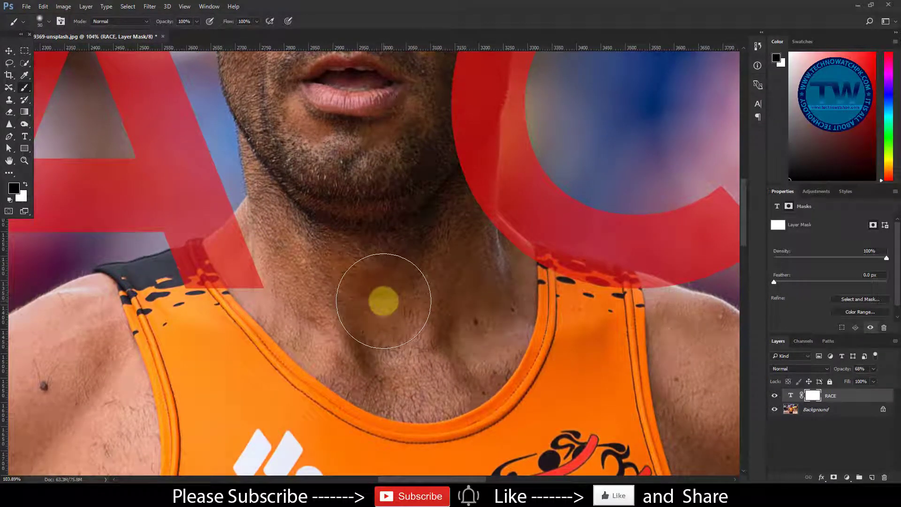
{"action": "key", "text": "bracketleft"}
{"action": "key", "text": "bracketleft"}
{"action": "key", "text": "bracketleft"}
{"action": "key", "text": "bracketleft"}
{"action": "key", "text": "bracketleft"}
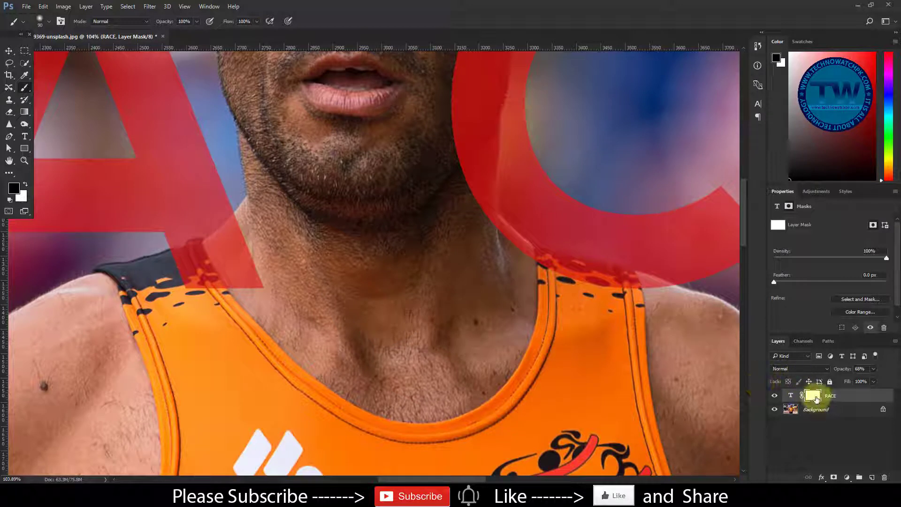
{"action": "left_click", "coordinate": [14, 190]}
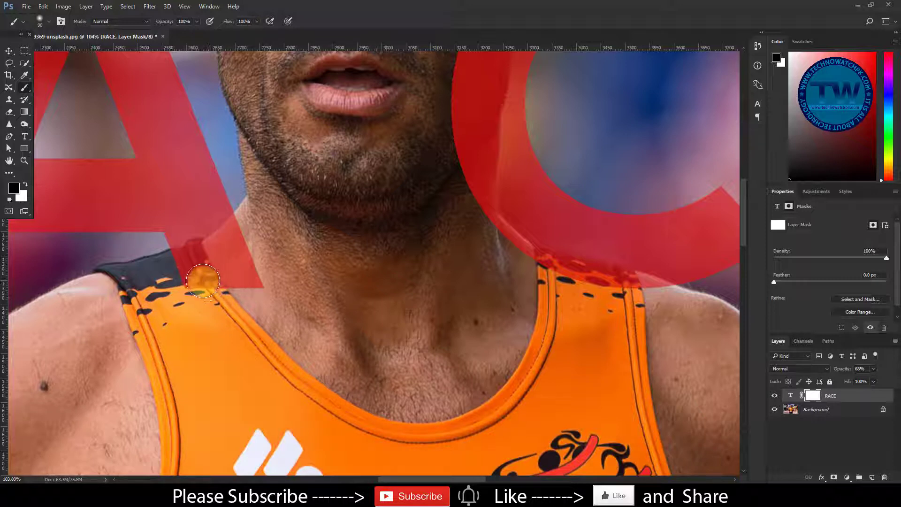
Paint black on the RACE layer mask to hide the letter A where it covers the runner's shoulder strap and neck.
{"action": "mouse_move", "coordinate": [192, 283]}
{"action": "left_mouse_down"}
{"action": "mouse_move", "coordinate": [240, 276]}
{"action": "mouse_move", "coordinate": [213, 295]}
{"action": "mouse_move", "coordinate": [231, 293]}
{"action": "left_mouse_up"}
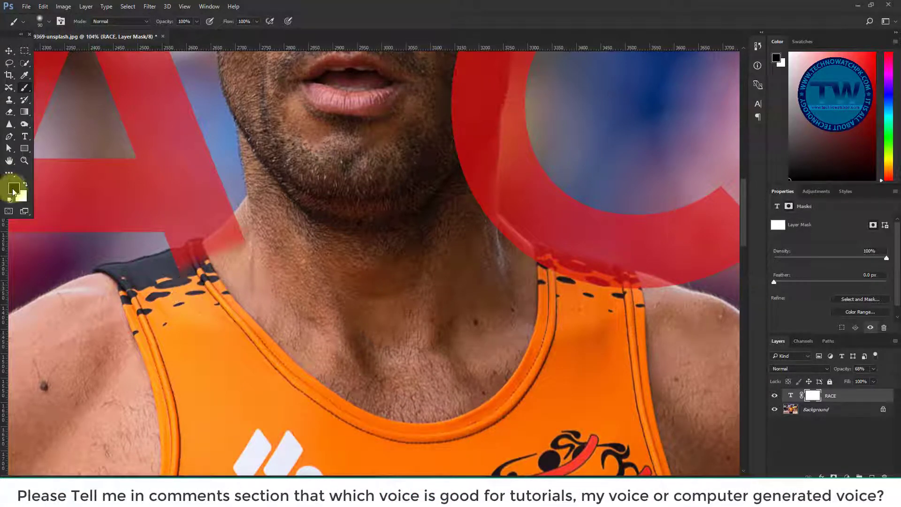
{"action": "mouse_move", "coordinate": [211, 236]}
{"action": "left_mouse_down"}
{"action": "mouse_move", "coordinate": [227, 268]}
{"action": "mouse_move", "coordinate": [267, 258]}
{"action": "mouse_move", "coordinate": [190, 295]}
{"action": "mouse_move", "coordinate": [263, 257]}
{"action": "mouse_move", "coordinate": [260, 251]}
{"action": "mouse_move", "coordinate": [178, 298]}
{"action": "mouse_move", "coordinate": [225, 281]}
{"action": "mouse_move", "coordinate": [185, 300]}
{"action": "mouse_move", "coordinate": [273, 225]}
{"action": "mouse_move", "coordinate": [191, 261]}
{"action": "mouse_move", "coordinate": [138, 299]}
{"action": "mouse_move", "coordinate": [228, 251]}
{"action": "mouse_move", "coordinate": [131, 307]}
{"action": "mouse_move", "coordinate": [184, 267]}
{"action": "mouse_move", "coordinate": [158, 281]}
{"action": "left_mouse_up"}
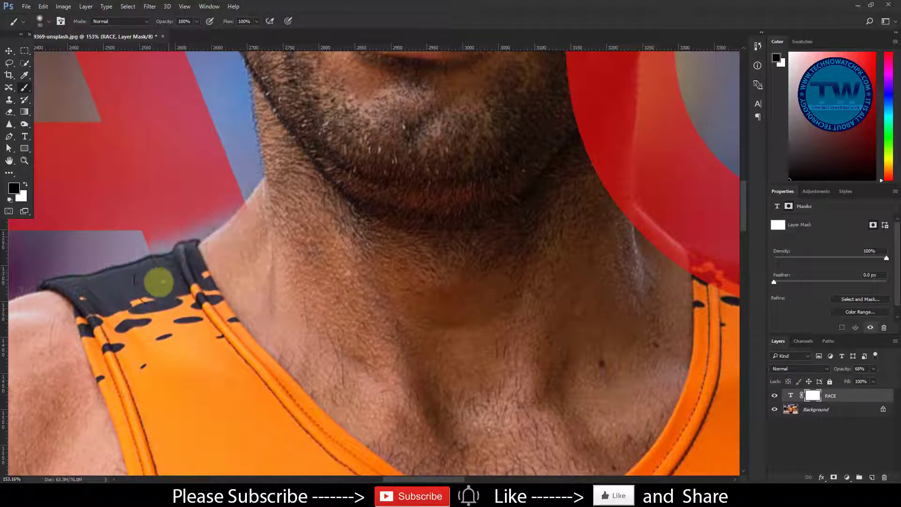
{"action": "scroll", "coordinate": [215, 256], "scroll_direction": "up", "scroll_amount": 4}
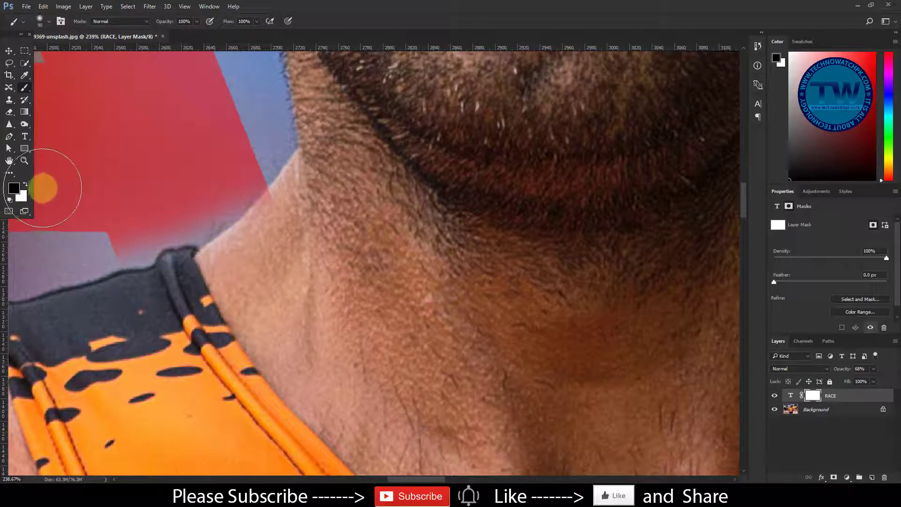
{"action": "left_click", "coordinate": [255, 223]}
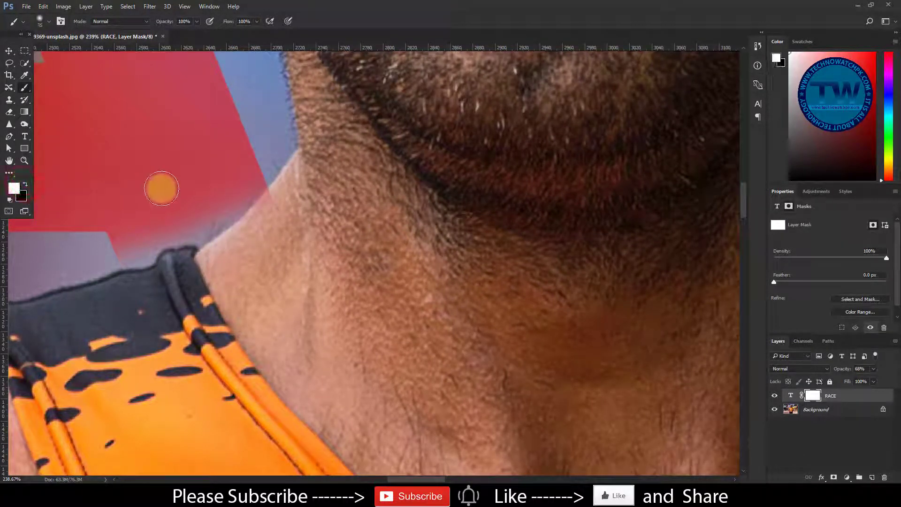
Paint white on the mask with a smaller brush to restore the A up to the edge of the strap and neck.
{"action": "mouse_move", "coordinate": [121, 260]}
{"action": "left_mouse_down"}
{"action": "mouse_move", "coordinate": [157, 240]}
{"action": "mouse_move", "coordinate": [122, 244]}
{"action": "mouse_move", "coordinate": [175, 235]}
{"action": "mouse_move", "coordinate": [246, 205]}
{"action": "mouse_move", "coordinate": [137, 263]}
{"action": "mouse_move", "coordinate": [185, 222]}
{"action": "left_mouse_up"}
{"action": "scroll", "coordinate": [192, 223], "scroll_direction": "down", "scroll_amount": 5}
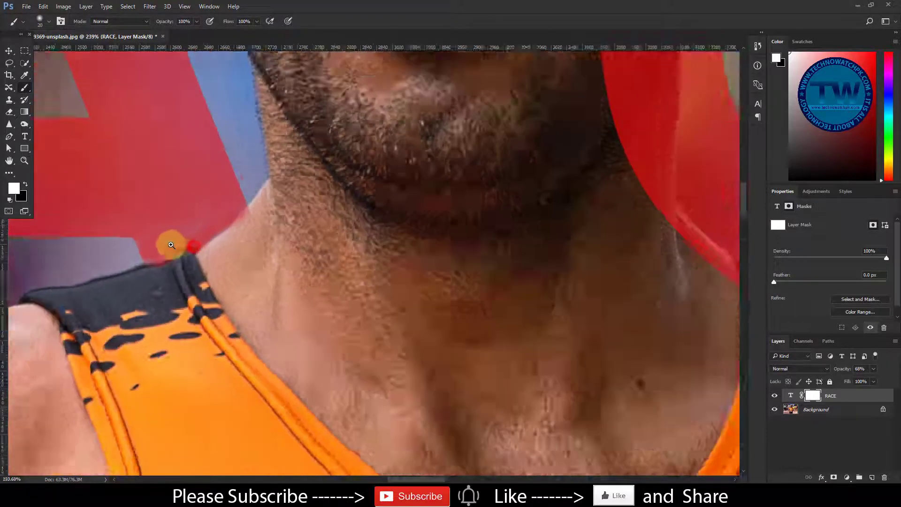
{"action": "scroll", "coordinate": [191, 248], "scroll_direction": "up", "scroll_amount": 5}
{"action": "left_click_drag", "start_coordinate": [226, 205], "coordinate": [255, 192]}
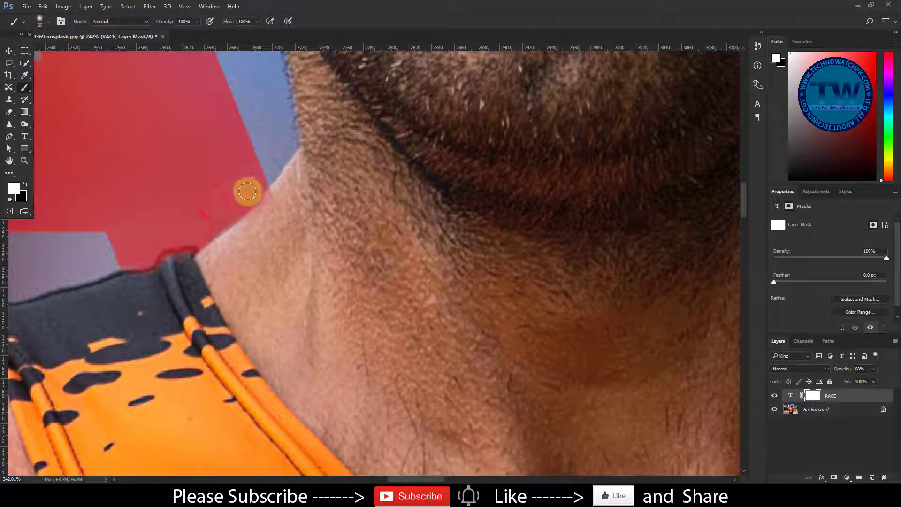
{"action": "left_click_drag", "start_coordinate": [191, 241], "coordinate": [198, 250]}
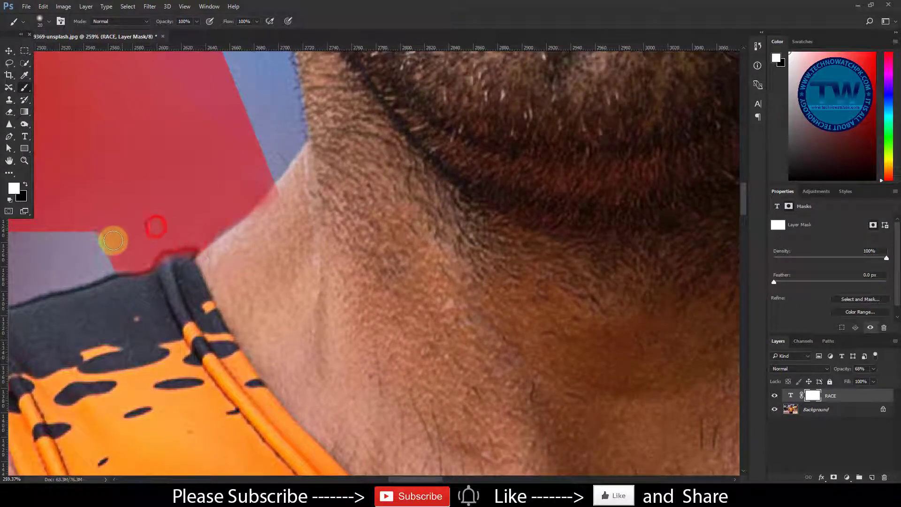
{"action": "left_click", "coordinate": [186, 243]}
Clean up the A's edge along the neck in black, and touch up its border at the strap in white with a finer brush.
{"action": "scroll", "coordinate": [187, 242], "scroll_direction": "up", "scroll_amount": 4}
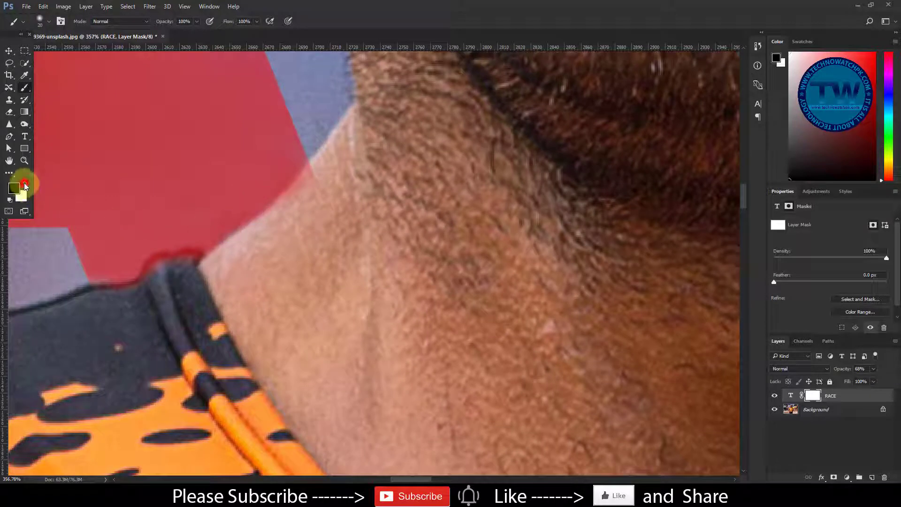
{"action": "left_click", "coordinate": [161, 257]}
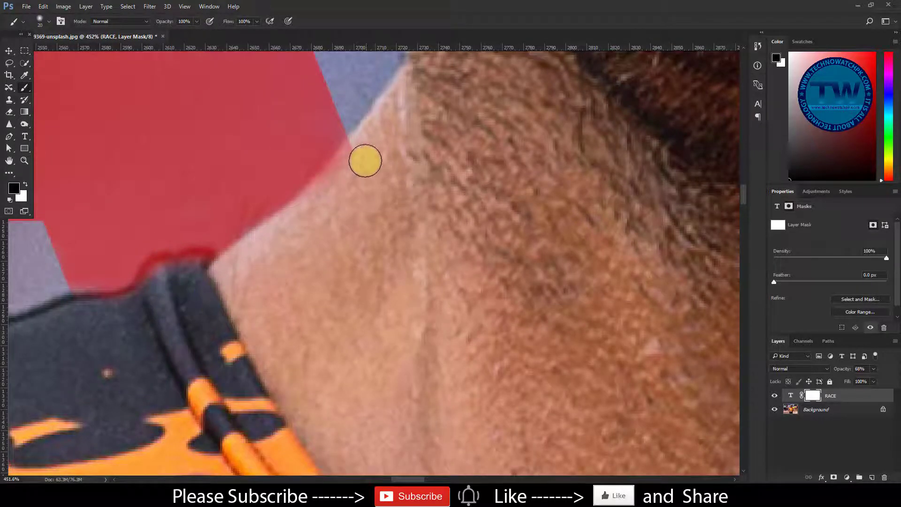
{"action": "mouse_move", "coordinate": [357, 162]}
{"action": "left_mouse_down"}
{"action": "mouse_move", "coordinate": [341, 188]}
{"action": "mouse_move", "coordinate": [369, 148]}
{"action": "mouse_move", "coordinate": [352, 166]}
{"action": "mouse_move", "coordinate": [345, 160]}
{"action": "mouse_move", "coordinate": [212, 281]}
{"action": "mouse_move", "coordinate": [208, 260]}
{"action": "mouse_move", "coordinate": [41, 305]}
{"action": "mouse_move", "coordinate": [86, 282]}
{"action": "left_mouse_up"}
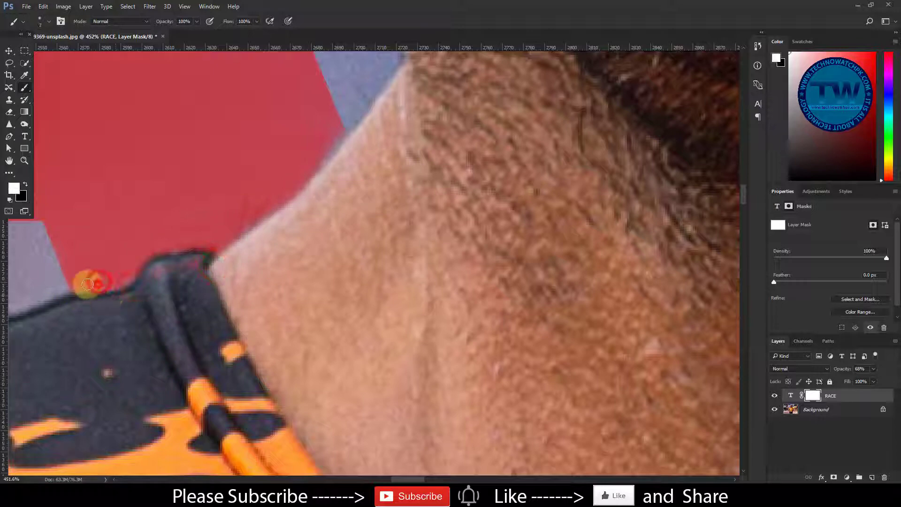
{"action": "left_click_drag", "start_coordinate": [206, 265], "coordinate": [134, 271]}
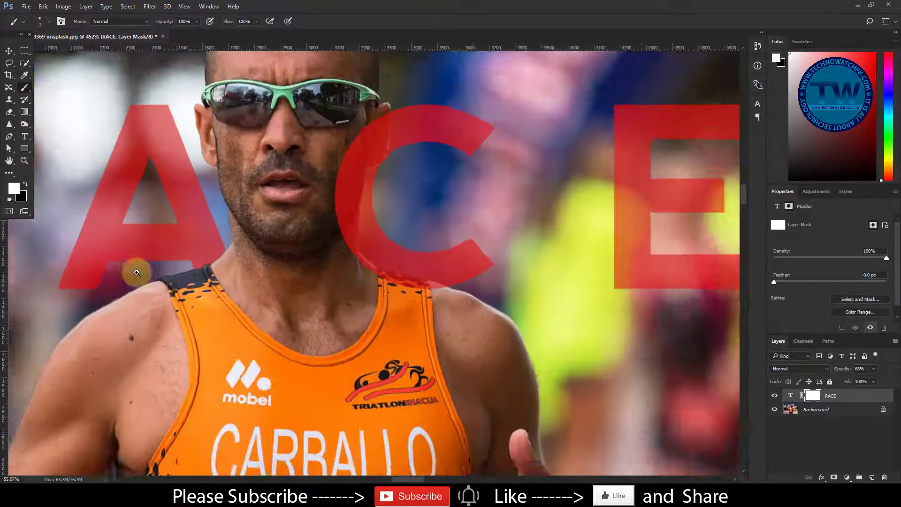
Paint black on the RACE mask to hide the letter C where it overlaps the runner's shoulder and vest strap.
{"action": "left_click_drag", "start_coordinate": [402, 314], "coordinate": [199, 299]}
{"action": "mouse_move", "coordinate": [335, 246]}
{"action": "left_mouse_down"}
{"action": "mouse_move", "coordinate": [354, 283]}
{"action": "mouse_move", "coordinate": [376, 268]}
{"action": "left_mouse_up"}
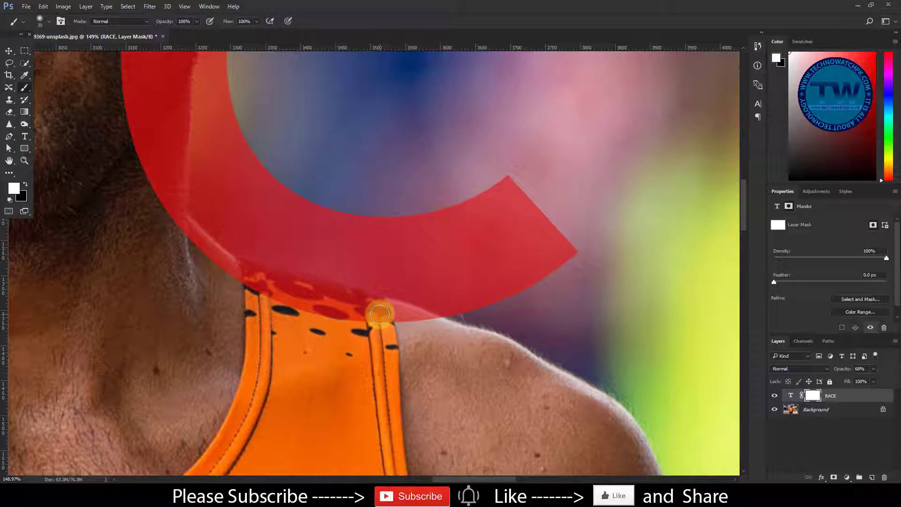
{"action": "left_click", "coordinate": [26, 187]}
{"action": "mouse_move", "coordinate": [346, 325]}
{"action": "left_mouse_down"}
{"action": "mouse_move", "coordinate": [378, 319]}
{"action": "mouse_move", "coordinate": [248, 292]}
{"action": "mouse_move", "coordinate": [233, 273]}
{"action": "mouse_move", "coordinate": [427, 326]}
{"action": "mouse_move", "coordinate": [242, 272]}
{"action": "mouse_move", "coordinate": [139, 165]}
{"action": "mouse_move", "coordinate": [223, 141]}
{"action": "mouse_move", "coordinate": [250, 228]}
{"action": "left_mouse_up"}
{"action": "scroll", "coordinate": [137, 150], "scroll_direction": "down", "scroll_amount": 3}
{"action": "mouse_move", "coordinate": [316, 119]}
{"action": "left_mouse_down"}
{"action": "mouse_move", "coordinate": [271, 178]}
{"action": "mouse_move", "coordinate": [281, 174]}
{"action": "mouse_move", "coordinate": [247, 244]}
{"action": "mouse_move", "coordinate": [213, 382]}
{"action": "mouse_move", "coordinate": [258, 188]}
{"action": "mouse_move", "coordinate": [288, 182]}
{"action": "mouse_move", "coordinate": [307, 127]}
{"action": "mouse_move", "coordinate": [306, 185]}
{"action": "mouse_move", "coordinate": [239, 282]}
{"action": "mouse_move", "coordinate": [350, 175]}
{"action": "left_mouse_up"}
Mask the letter C along the runner's neck and jaw with a smaller black brush.
{"action": "key", "text": "bracketleft"}
{"action": "key", "text": "bracketleft"}
{"action": "key", "text": "bracketleft"}
{"action": "mouse_move", "coordinate": [334, 86]}
{"action": "left_mouse_down"}
{"action": "mouse_move", "coordinate": [335, 126]}
{"action": "mouse_move", "coordinate": [307, 256]}
{"action": "mouse_move", "coordinate": [272, 287]}
{"action": "mouse_move", "coordinate": [229, 302]}
{"action": "left_mouse_up"}
{"action": "scroll", "coordinate": [251, 233], "scroll_direction": "down", "scroll_amount": 3}
{"action": "scroll", "coordinate": [251, 233], "scroll_direction": "up", "scroll_amount": 1}
{"action": "left_click_drag", "start_coordinate": [245, 219], "coordinate": [221, 350]}
Mask out the remaining parts of the C over the runner's neck and face with a larger black brush.
{"action": "key", "text": "bracketright"}
{"action": "key", "text": "bracketright"}
{"action": "key", "text": "bracketright"}
{"action": "mouse_move", "coordinate": [266, 460]}
{"action": "left_mouse_down"}
{"action": "mouse_move", "coordinate": [186, 285]}
{"action": "mouse_move", "coordinate": [199, 329]}
{"action": "left_mouse_up"}
{"action": "left_click_drag", "start_coordinate": [196, 324], "coordinate": [197, 206]}
{"action": "left_click_drag", "start_coordinate": [214, 108], "coordinate": [181, 312]}
{"action": "scroll", "coordinate": [344, 417], "scroll_direction": "up", "scroll_amount": 5}
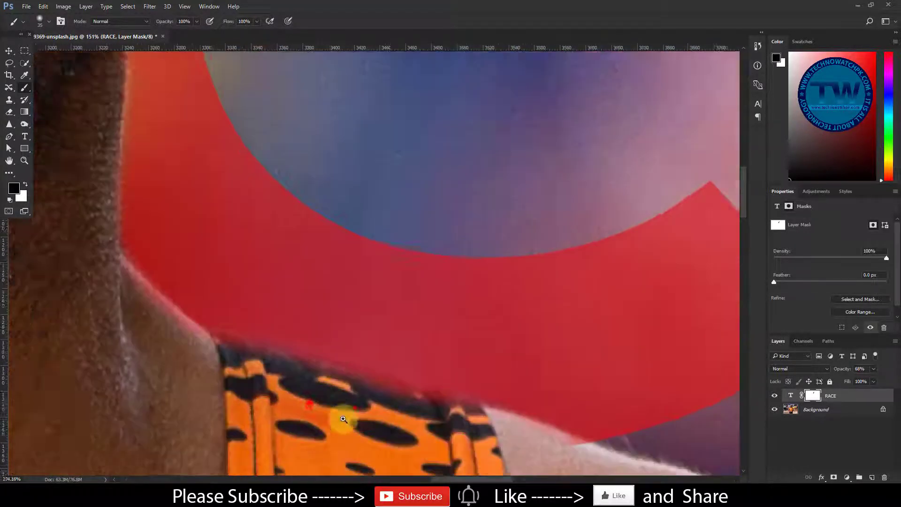
Raise the RACE layer's opacity to 95%.
{"action": "left_click", "coordinate": [307, 402]}
{"action": "left_click", "coordinate": [354, 408]}
{"action": "mouse_move", "coordinate": [843, 368]}
{"action": "left_mouse_down"}
{"action": "mouse_move", "coordinate": [861, 368]}
{"action": "mouse_move", "coordinate": [850, 367]}
{"action": "left_mouse_up"}
Refine the mask edge of the letter C beside the runner's face and neck with a smaller black brush.
{"action": "mouse_move", "coordinate": [419, 347]}
{"action": "left_mouse_down"}
{"action": "mouse_move", "coordinate": [211, 281]}
{"action": "mouse_move", "coordinate": [200, 268]}
{"action": "mouse_move", "coordinate": [521, 358]}
{"action": "mouse_move", "coordinate": [608, 401]}
{"action": "mouse_move", "coordinate": [392, 320]}
{"action": "mouse_move", "coordinate": [178, 265]}
{"action": "mouse_move", "coordinate": [104, 219]}
{"action": "mouse_move", "coordinate": [167, 278]}
{"action": "mouse_move", "coordinate": [100, 228]}
{"action": "mouse_move", "coordinate": [113, 214]}
{"action": "mouse_move", "coordinate": [83, 178]}
{"action": "left_mouse_up"}
{"action": "key", "text": "bracketleft"}
{"action": "key", "text": "bracketleft"}
{"action": "key", "text": "bracketleft"}
{"action": "left_click_drag", "start_coordinate": [125, 159], "coordinate": [238, 280]}
{"action": "mouse_move", "coordinate": [181, 183]}
{"action": "left_mouse_down"}
{"action": "mouse_move", "coordinate": [170, 269]}
{"action": "mouse_move", "coordinate": [184, 126]}
{"action": "left_mouse_up"}
{"action": "left_click_drag", "start_coordinate": [182, 124], "coordinate": [182, 202]}
Restore overpainted spots of the C in white, and mask leftover red beside the runner in black.
{"action": "left_click", "coordinate": [24, 182]}
{"action": "mouse_move", "coordinate": [210, 253]}
{"action": "left_mouse_down"}
{"action": "mouse_move", "coordinate": [203, 276]}
{"action": "mouse_move", "coordinate": [210, 230]}
{"action": "left_mouse_up"}
{"action": "left_click", "coordinate": [25, 184]}
{"action": "left_click_drag", "start_coordinate": [320, 335], "coordinate": [305, 343]}
{"action": "left_click_drag", "start_coordinate": [260, 119], "coordinate": [228, 229]}
Paint white on the mask to bring the C back up to the runner's outline along the face and neck.
{"action": "left_click", "coordinate": [25, 183]}
{"action": "left_click_drag", "start_coordinate": [221, 162], "coordinate": [210, 237]}
{"action": "left_click_drag", "start_coordinate": [213, 209], "coordinate": [196, 327]}
{"action": "left_click_drag", "start_coordinate": [246, 324], "coordinate": [206, 326]}
{"action": "left_click_drag", "start_coordinate": [273, 249], "coordinate": [452, 195]}
{"action": "left_click_drag", "start_coordinate": [324, 295], "coordinate": [348, 177]}
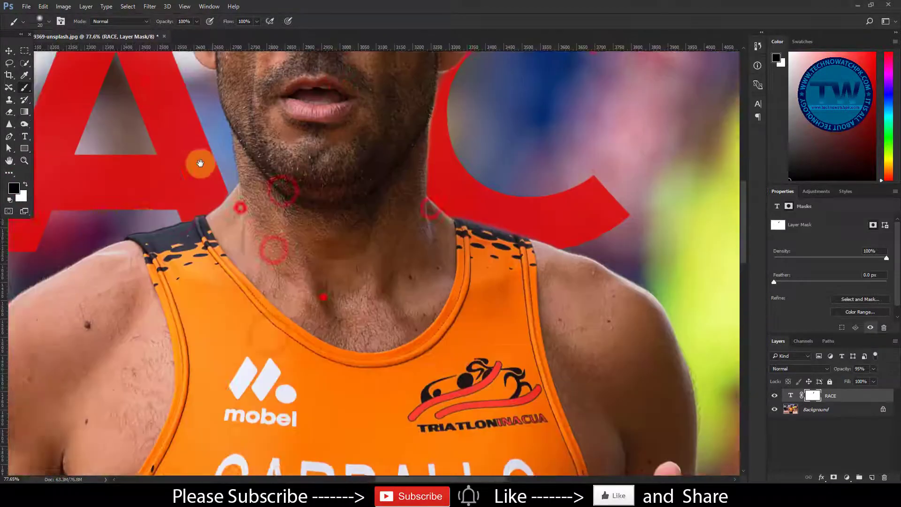
Touch up the RACE mask in white where the letters meet the runner's neck and shoulders.
{"action": "left_click_drag", "start_coordinate": [241, 205], "coordinate": [277, 205]}
{"action": "left_click_drag", "start_coordinate": [100, 215], "coordinate": [156, 182]}
{"action": "left_click", "coordinate": [26, 184]}
{"action": "mouse_move", "coordinate": [226, 186]}
{"action": "left_mouse_down"}
{"action": "mouse_move", "coordinate": [275, 155]}
{"action": "mouse_move", "coordinate": [236, 182]}
{"action": "left_mouse_up"}
{"action": "left_click_drag", "start_coordinate": [412, 163], "coordinate": [293, 184]}
{"action": "left_click_drag", "start_coordinate": [434, 201], "coordinate": [478, 201]}
{"action": "left_click_drag", "start_coordinate": [470, 296], "coordinate": [483, 296]}
Mask the C in black along the top of the strap and shoulder beneath it.
{"action": "left_click", "coordinate": [25, 183]}
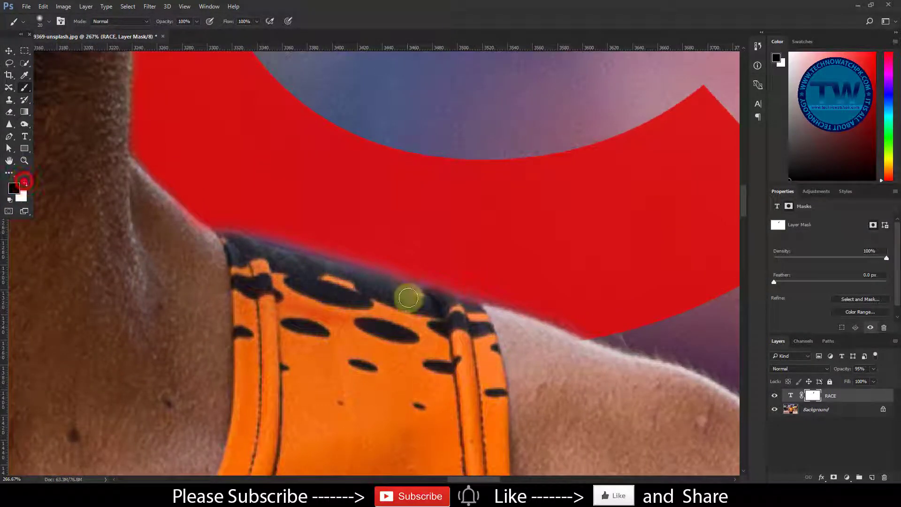
{"action": "mouse_move", "coordinate": [407, 297]}
{"action": "left_mouse_down"}
{"action": "mouse_move", "coordinate": [484, 293]}
{"action": "mouse_move", "coordinate": [457, 283]}
{"action": "mouse_move", "coordinate": [442, 295]}
{"action": "mouse_move", "coordinate": [416, 292]}
{"action": "mouse_move", "coordinate": [222, 240]}
{"action": "mouse_move", "coordinate": [375, 274]}
{"action": "mouse_move", "coordinate": [586, 342]}
{"action": "left_mouse_up"}
{"action": "mouse_move", "coordinate": [563, 380]}
{"action": "left_mouse_down"}
{"action": "mouse_move", "coordinate": [488, 358]}
{"action": "mouse_move", "coordinate": [558, 377]}
{"action": "left_mouse_up"}
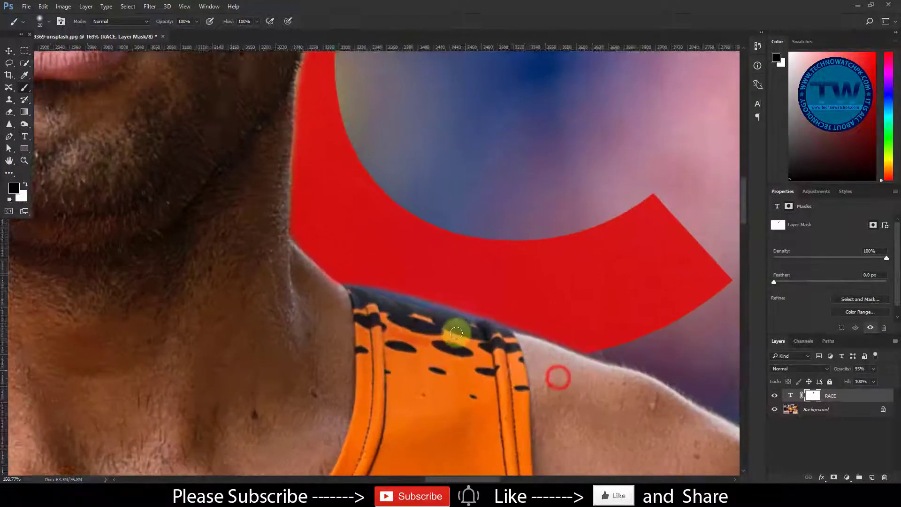
Restore the C in white right up to the upper edge of the strap and shoulder.
{"action": "mouse_move", "coordinate": [456, 332]}
{"action": "left_mouse_down"}
{"action": "mouse_move", "coordinate": [511, 331]}
{"action": "mouse_move", "coordinate": [518, 294]}
{"action": "mouse_move", "coordinate": [555, 310]}
{"action": "mouse_move", "coordinate": [265, 230]}
{"action": "left_mouse_up"}
{"action": "key", "text": "x"}
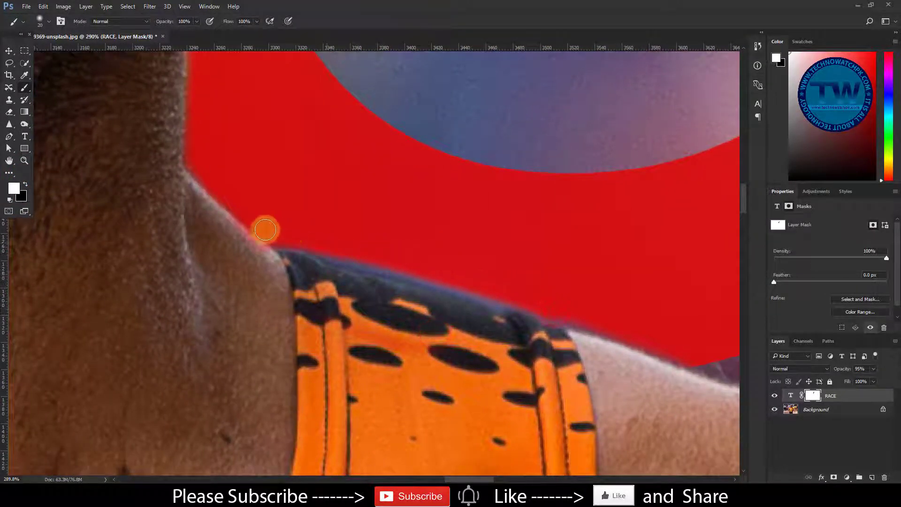
{"action": "mouse_move", "coordinate": [498, 309]}
{"action": "left_mouse_down"}
{"action": "mouse_move", "coordinate": [465, 305]}
{"action": "mouse_move", "coordinate": [490, 312]}
{"action": "left_mouse_up"}
{"action": "left_click_drag", "start_coordinate": [550, 315], "coordinate": [496, 301]}
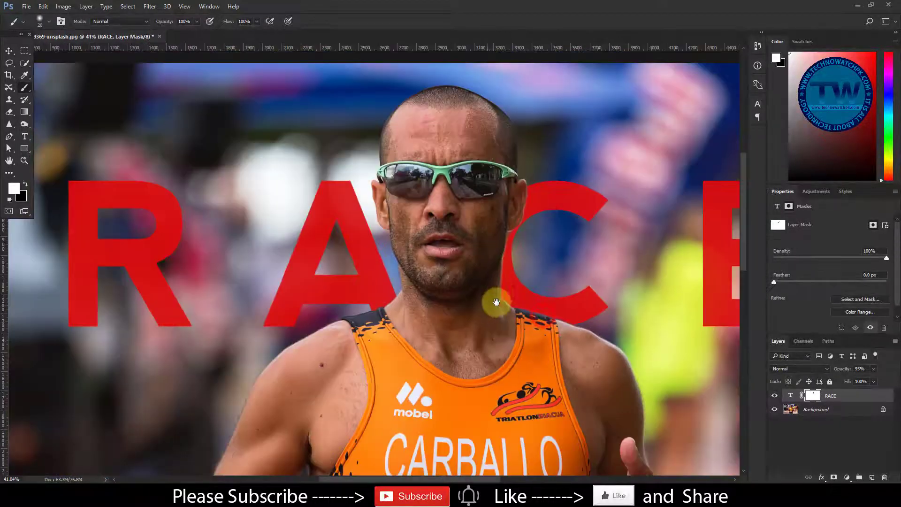
Touch up the A's lower edge in white on the mask where it meets the strap and neck.
{"action": "left_click_drag", "start_coordinate": [465, 260], "coordinate": [484, 300]}
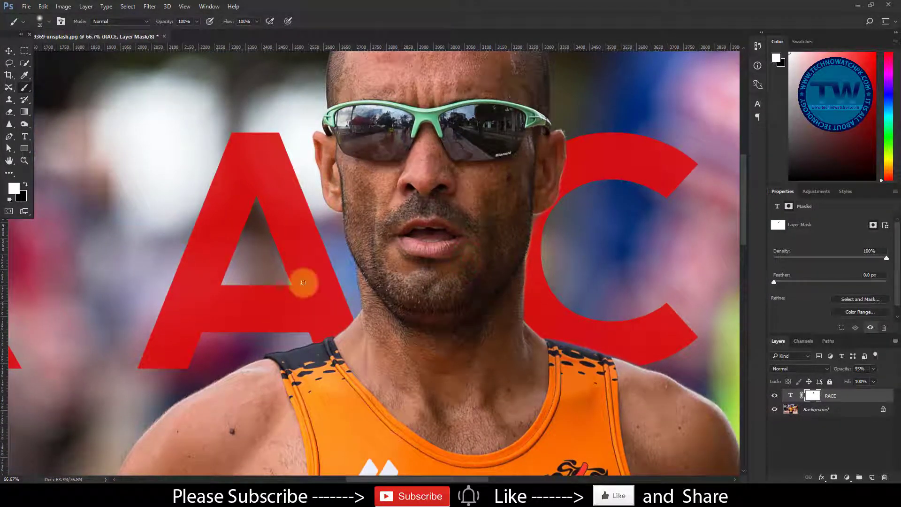
{"action": "left_click_drag", "start_coordinate": [554, 316], "coordinate": [446, 259]}
{"action": "left_click_drag", "start_coordinate": [182, 286], "coordinate": [223, 300]}
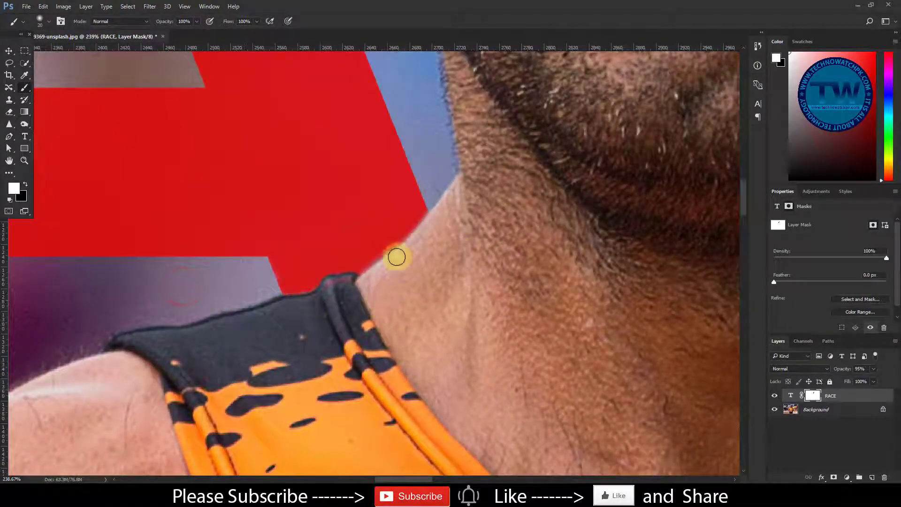
{"action": "left_click_drag", "start_coordinate": [352, 283], "coordinate": [298, 293]}
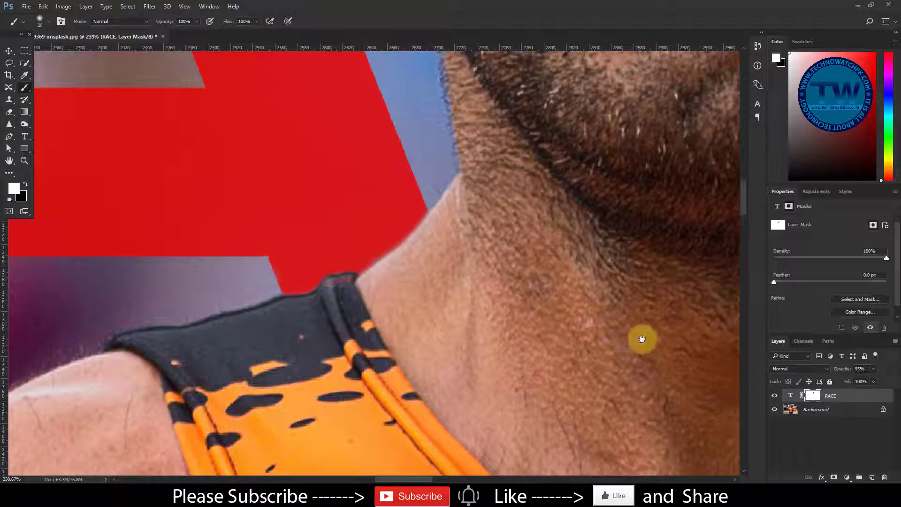
Add a new layer above RACE and brush a black stroke along the A's edge at the neck and strap.
{"action": "left_click", "coordinate": [871, 477]}
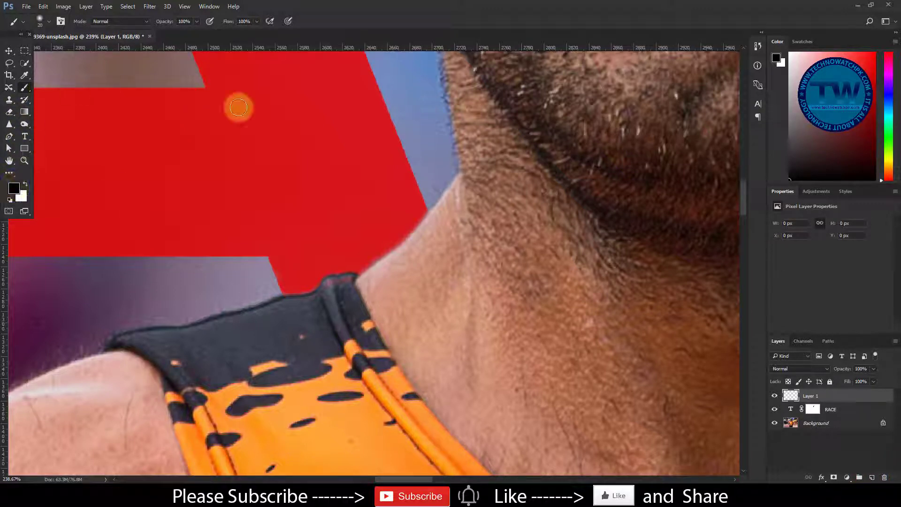
{"action": "right_click", "coordinate": [24, 88]}
{"action": "left_click", "coordinate": [66, 86]}
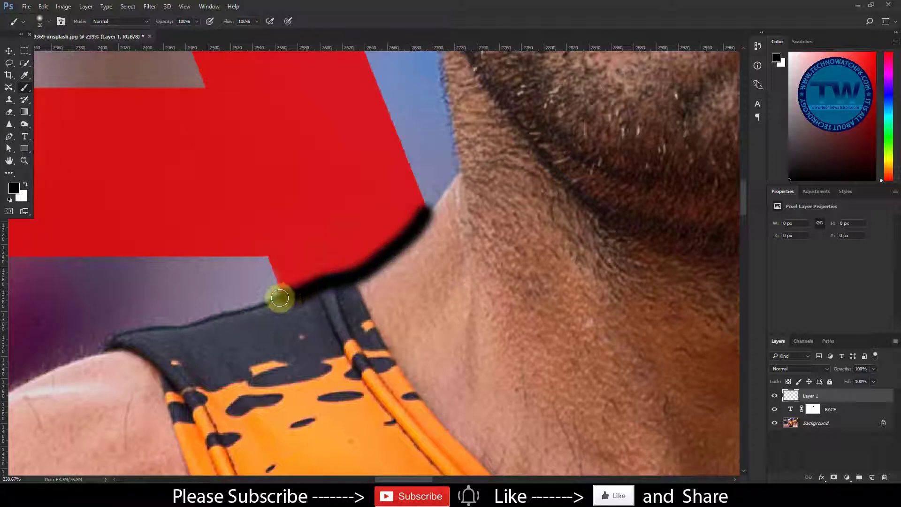
{"action": "left_click_drag", "start_coordinate": [507, 266], "coordinate": [237, 266]}
{"action": "left_click_drag", "start_coordinate": [402, 286], "coordinate": [335, 288]}
Brush a black stroke on Layer 1 along the C's edge, following the shoulder, strap and side of the neck.
{"action": "left_click_drag", "start_coordinate": [461, 318], "coordinate": [317, 270]}
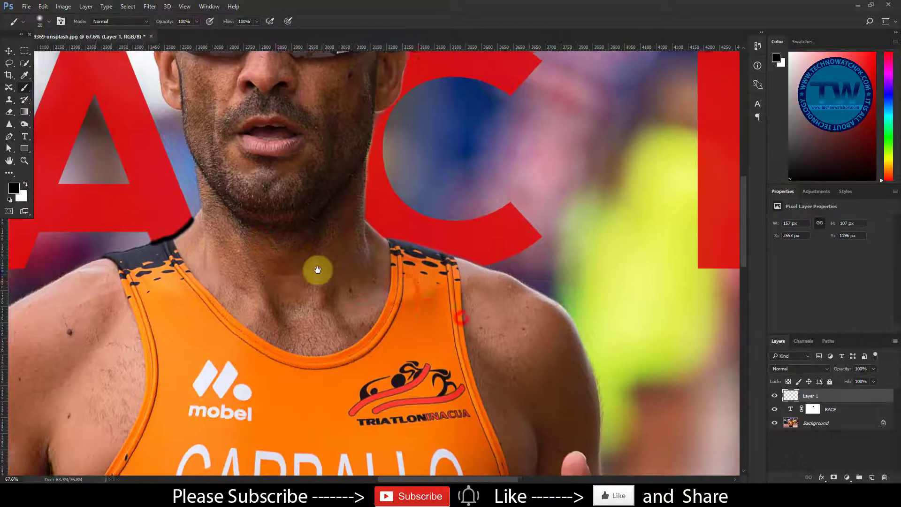
{"action": "left_click_drag", "start_coordinate": [387, 237], "coordinate": [416, 269]}
{"action": "left_click_drag", "start_coordinate": [523, 271], "coordinate": [427, 323]}
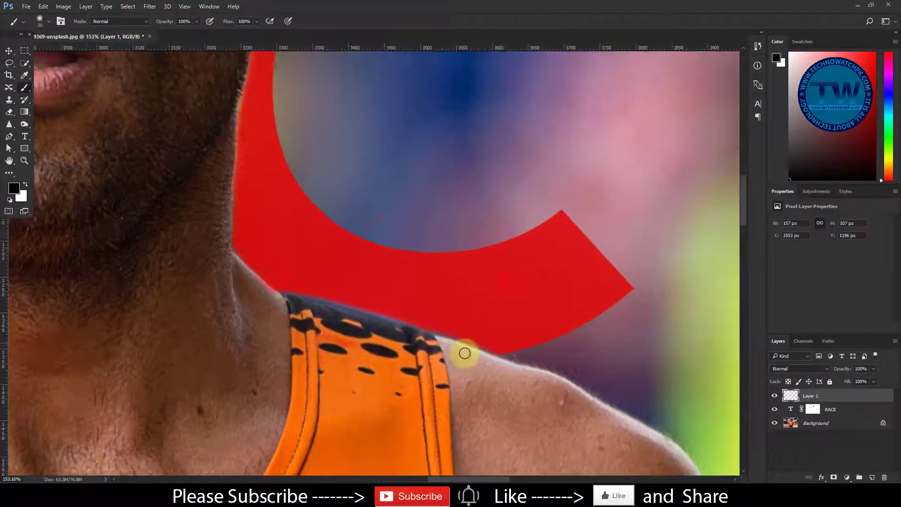
{"action": "left_click_drag", "start_coordinate": [495, 356], "coordinate": [450, 339]}
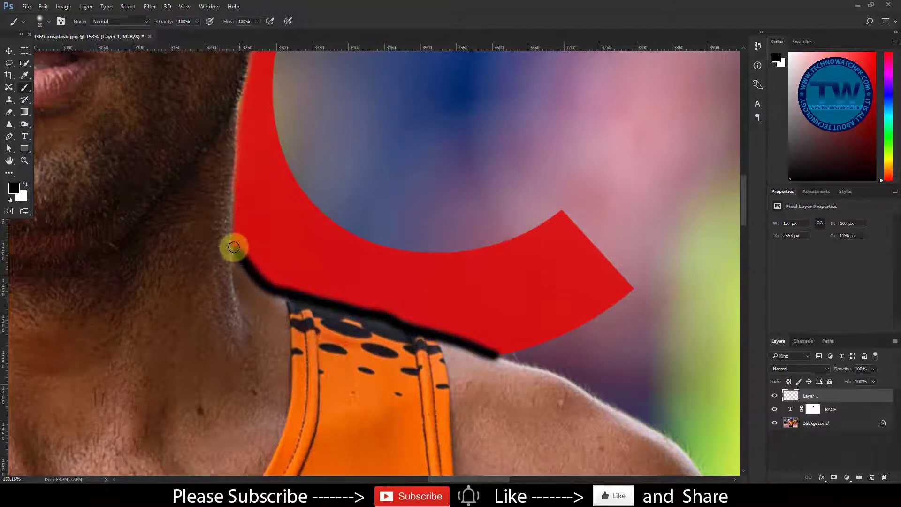
{"action": "left_click_drag", "start_coordinate": [275, 196], "coordinate": [364, 249]}
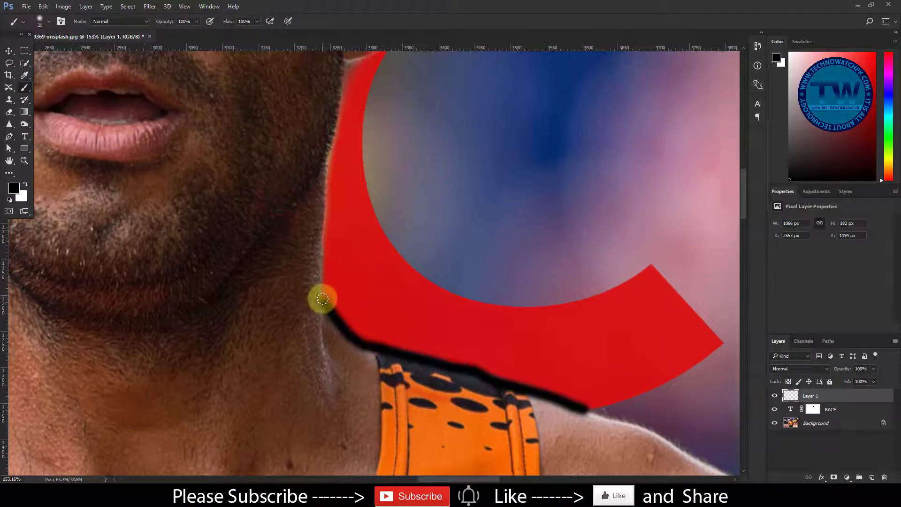
{"action": "left_click_drag", "start_coordinate": [321, 288], "coordinate": [326, 221]}
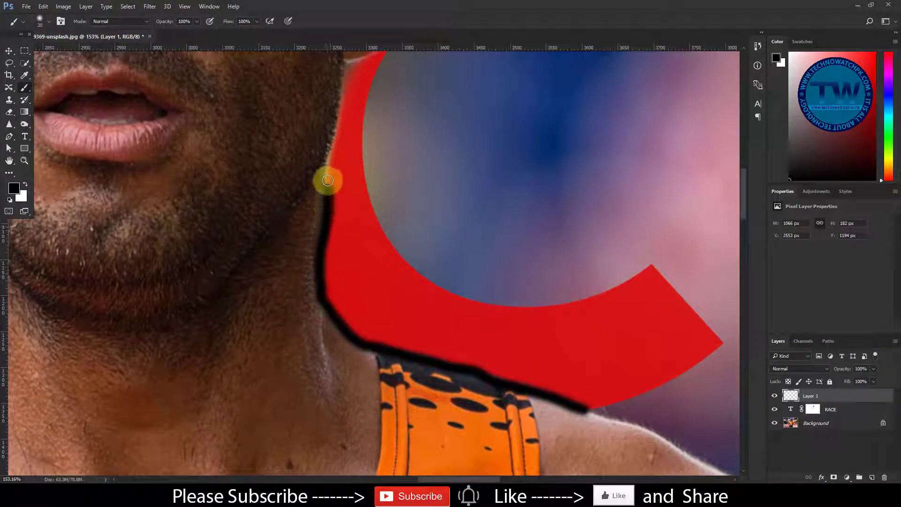
Continue the black stroke on Layer 1 up the jaw and around the ear beside the letter C.
{"action": "left_click_drag", "start_coordinate": [347, 133], "coordinate": [353, 255]}
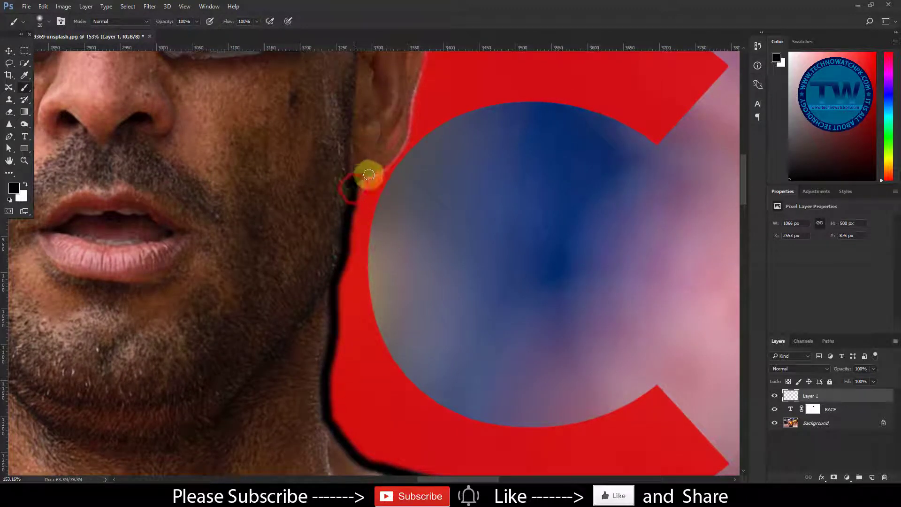
{"action": "mouse_move", "coordinate": [394, 158]}
{"action": "left_mouse_down"}
{"action": "mouse_move", "coordinate": [412, 123]}
{"action": "mouse_move", "coordinate": [424, 252]}
{"action": "left_mouse_up"}
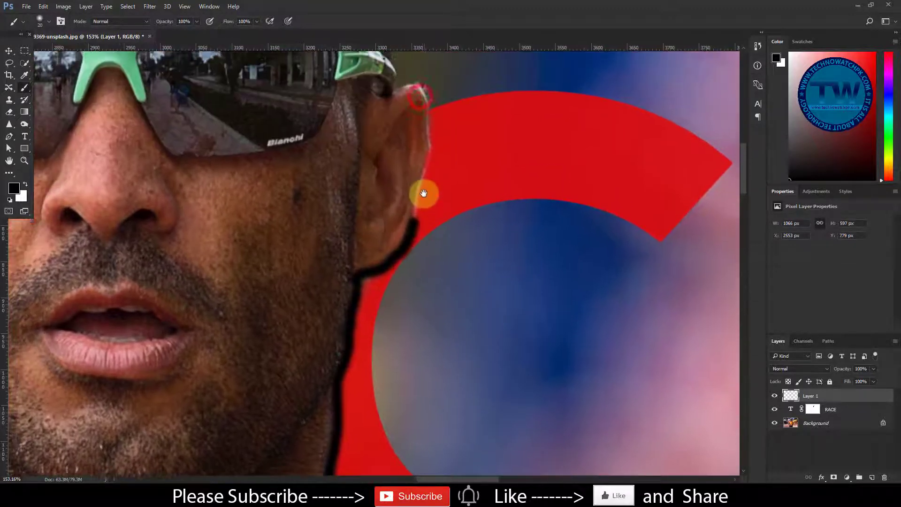
{"action": "left_click_drag", "start_coordinate": [418, 196], "coordinate": [424, 163]}
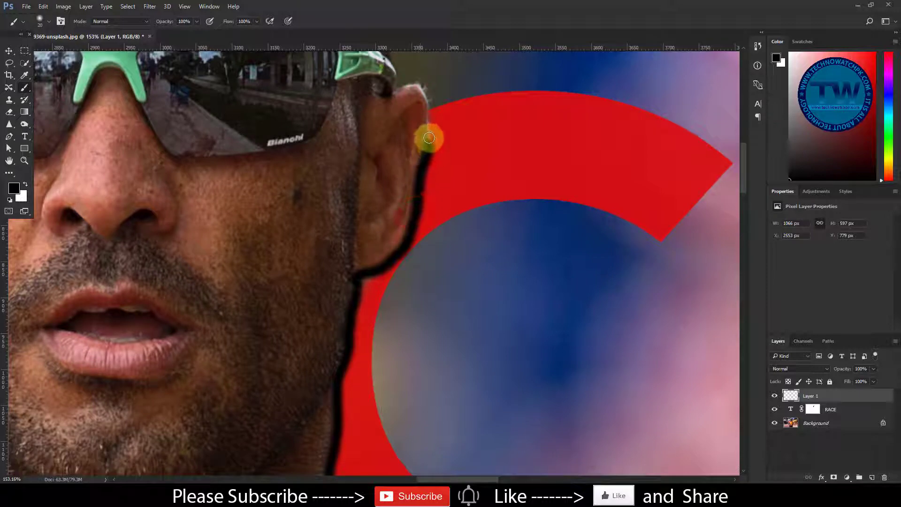
{"action": "left_click_drag", "start_coordinate": [428, 116], "coordinate": [429, 106]}
{"action": "mouse_move", "coordinate": [465, 302]}
{"action": "left_mouse_down"}
{"action": "mouse_move", "coordinate": [426, 324]}
{"action": "mouse_move", "coordinate": [354, 184]}
{"action": "left_mouse_up"}
{"action": "left_click_drag", "start_coordinate": [393, 246], "coordinate": [462, 263]}
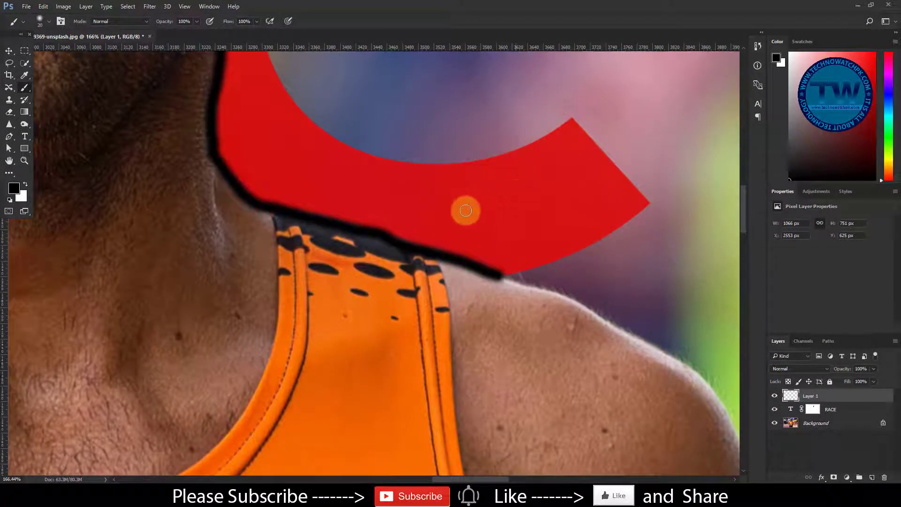
Compare the image with Layer 1 hidden and shown, and clip Layer 1 to the RACE layer with a clipping mask.
{"action": "left_click", "coordinate": [775, 398]}
{"action": "left_click", "coordinate": [775, 396]}
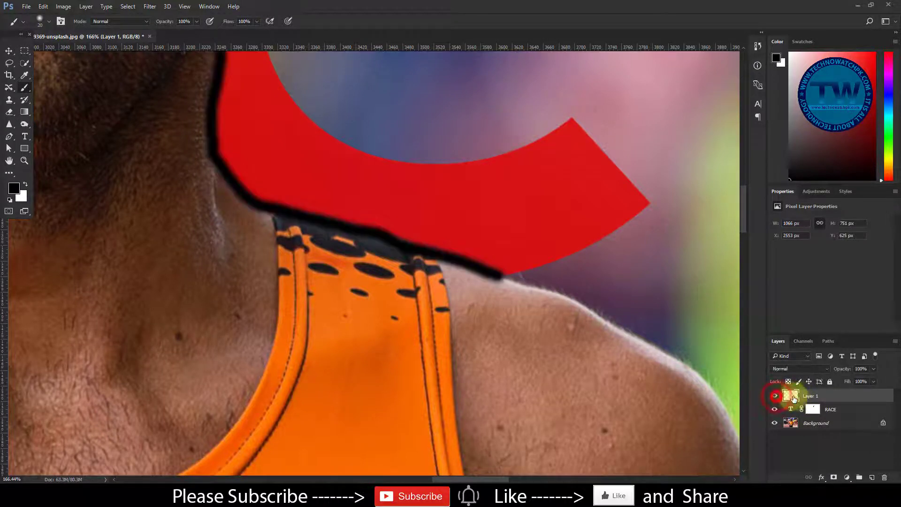
{"action": "right_click", "coordinate": [825, 399]}
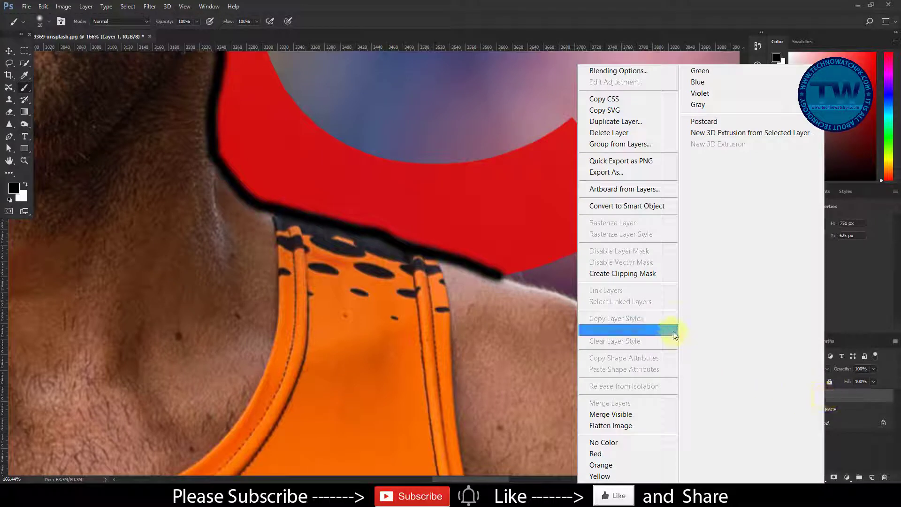
{"action": "left_click", "coordinate": [623, 274]}
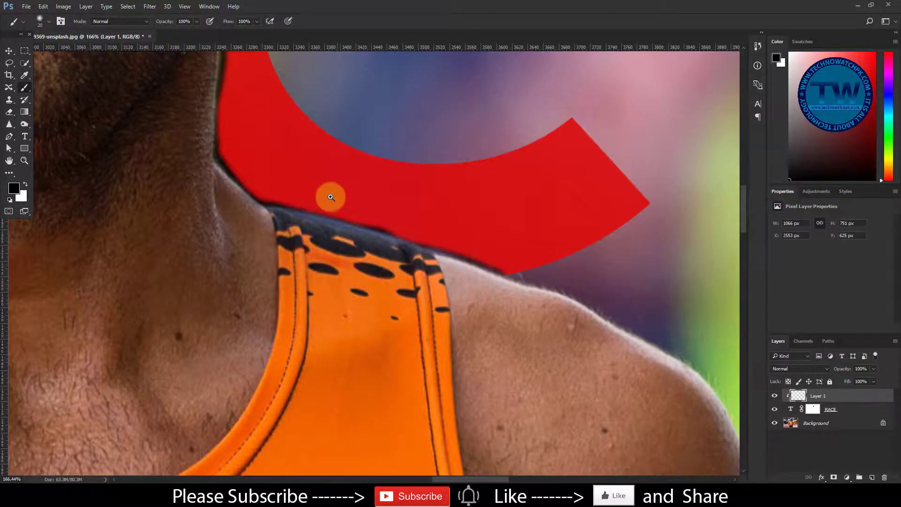
Lower the opacity of the clipped Layer 1 to 28% to soften the shadow on the text.
{"action": "left_click_drag", "start_coordinate": [331, 198], "coordinate": [318, 215]}
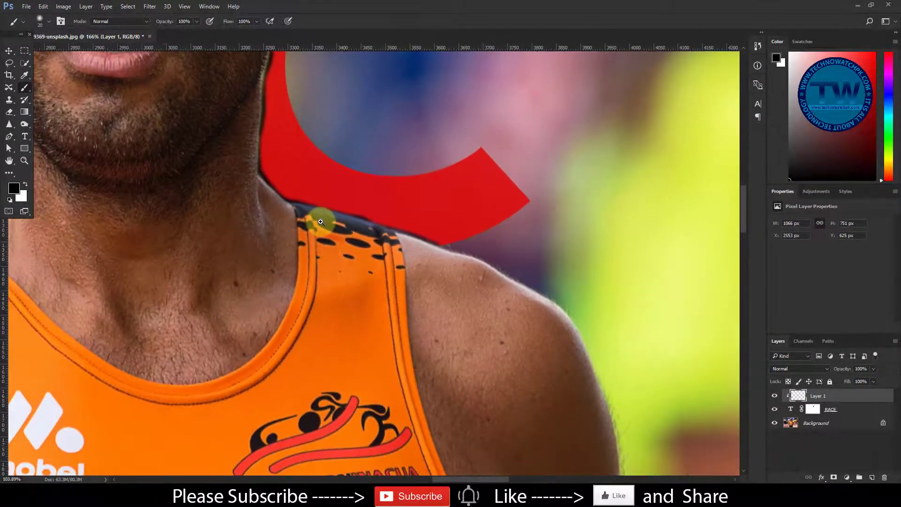
{"action": "left_click_drag", "start_coordinate": [294, 158], "coordinate": [383, 187]}
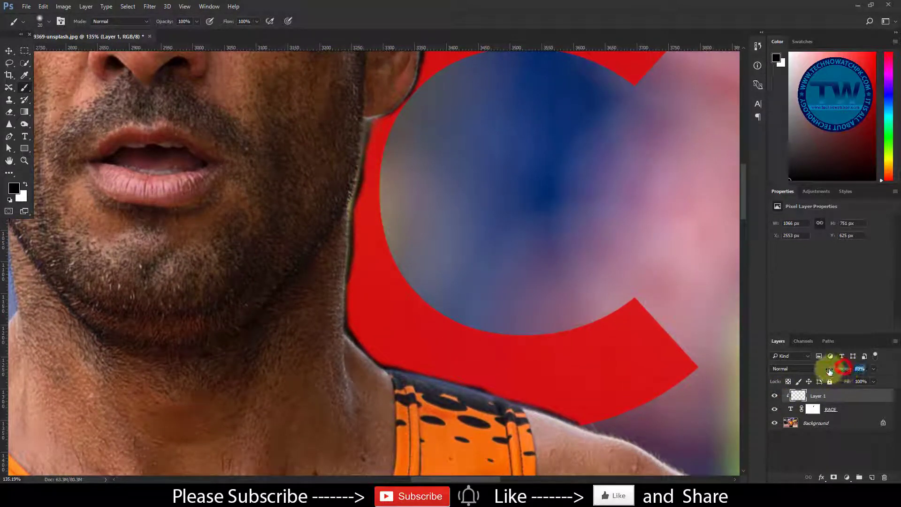
{"action": "mouse_move", "coordinate": [829, 371]}
{"action": "left_mouse_down"}
{"action": "mouse_move", "coordinate": [860, 368]}
{"action": "mouse_move", "coordinate": [831, 373]}
{"action": "left_mouse_up"}
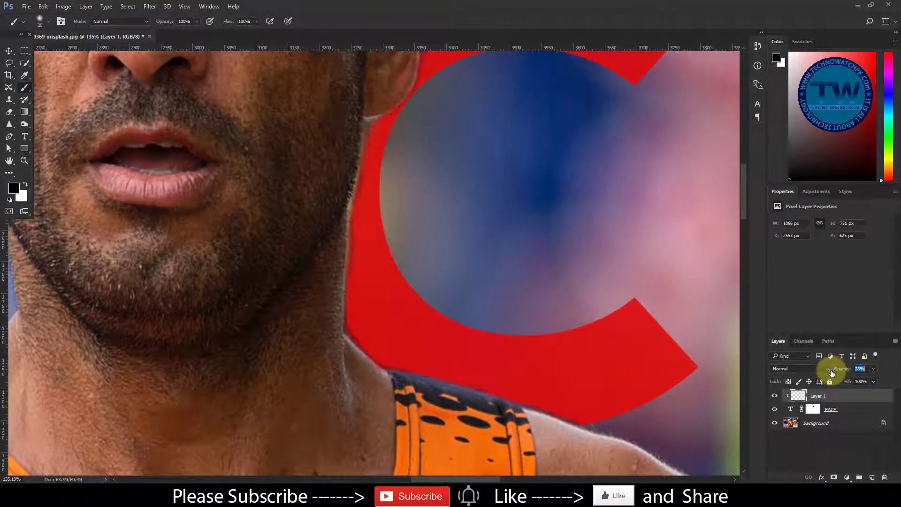